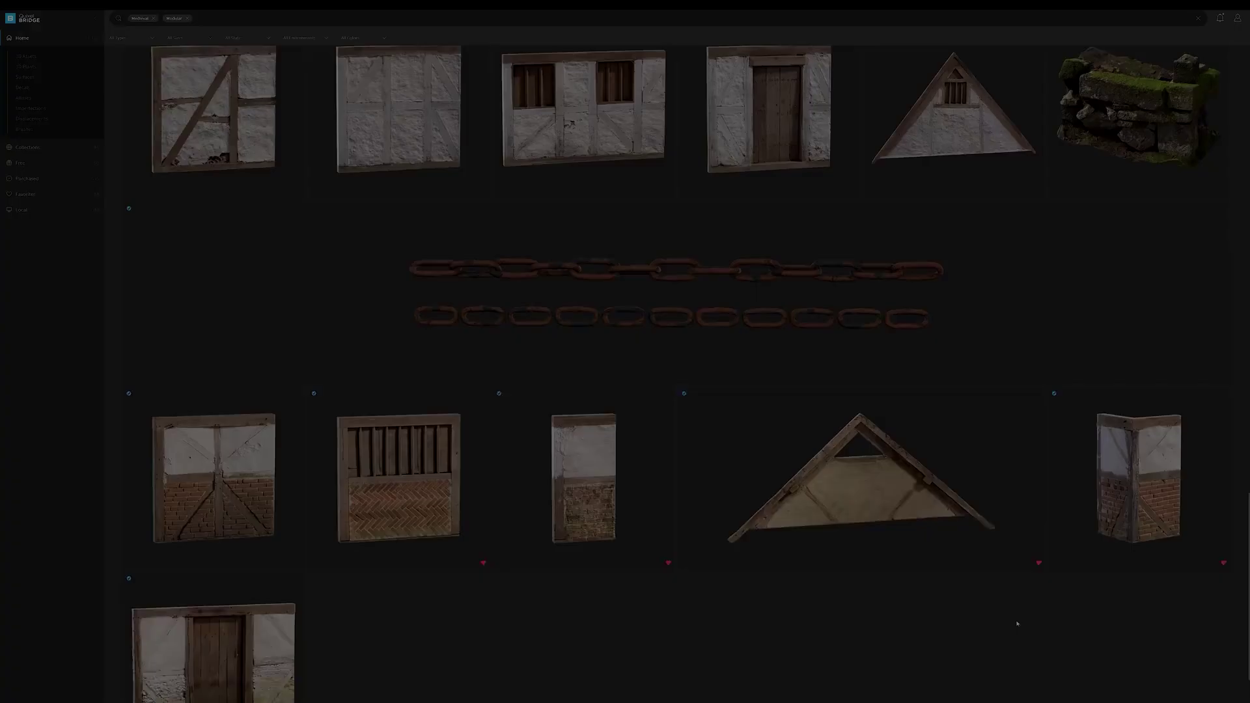
# Scroll the Bridge grid, then select the roofed gate's posts, frame and shingles in the UV Editor
pyautogui.scroll(3, 1018, 624)
pyautogui.scroll(6, 1017, 624)
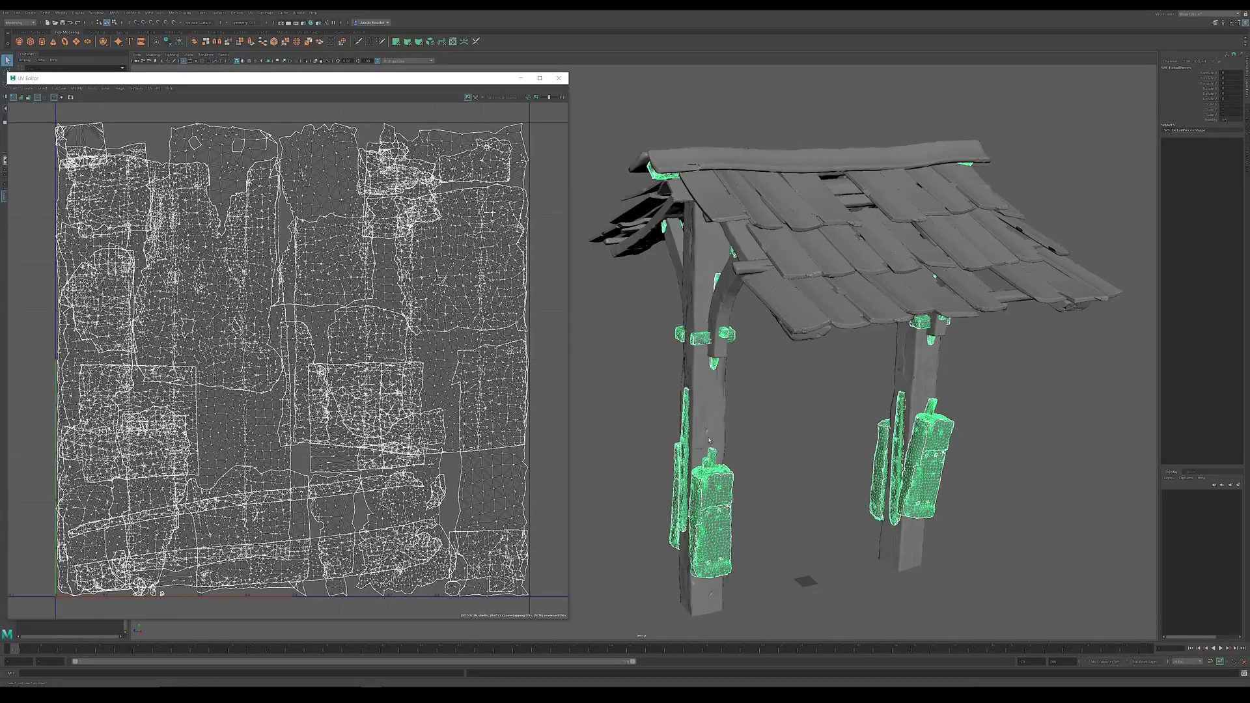
pyautogui.click(710, 441)
pyautogui.click(616, 251)
# Switch between UV sets to show the shingles' organised unique-UV shell layout
pyautogui.click(154, 87)
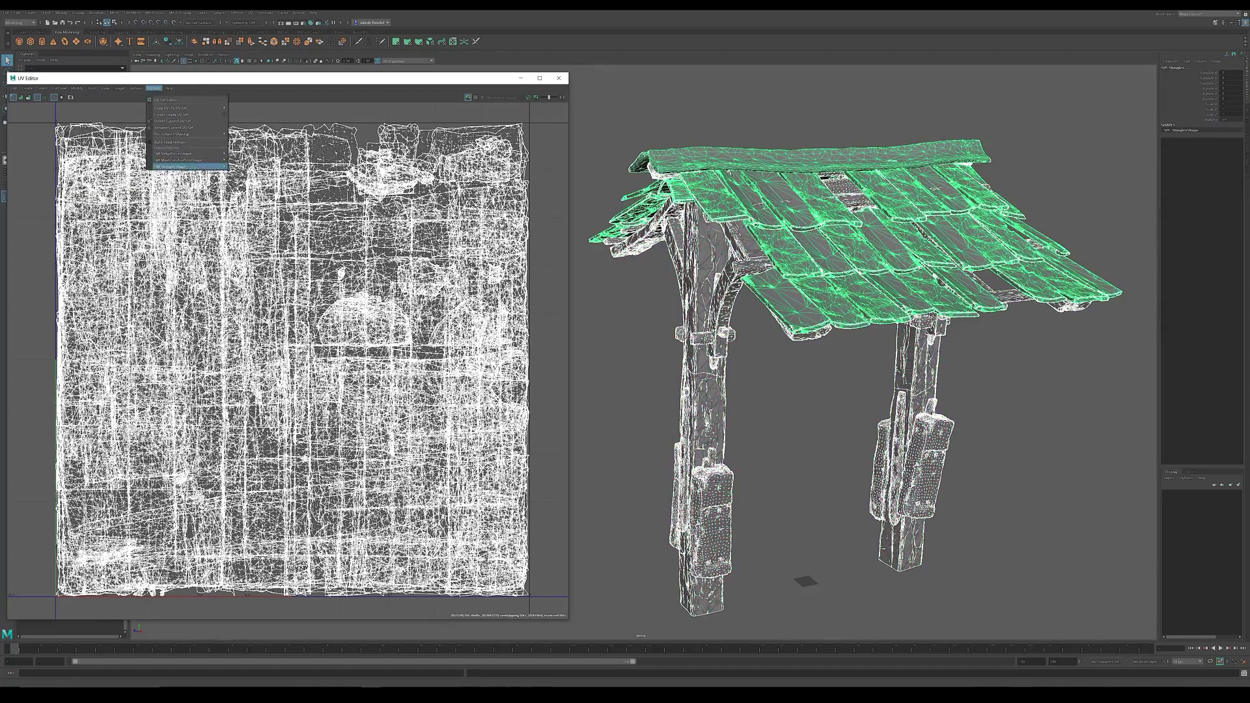
pyautogui.click(247, 172)
pyautogui.click(154, 88)
pyautogui.click(248, 166)
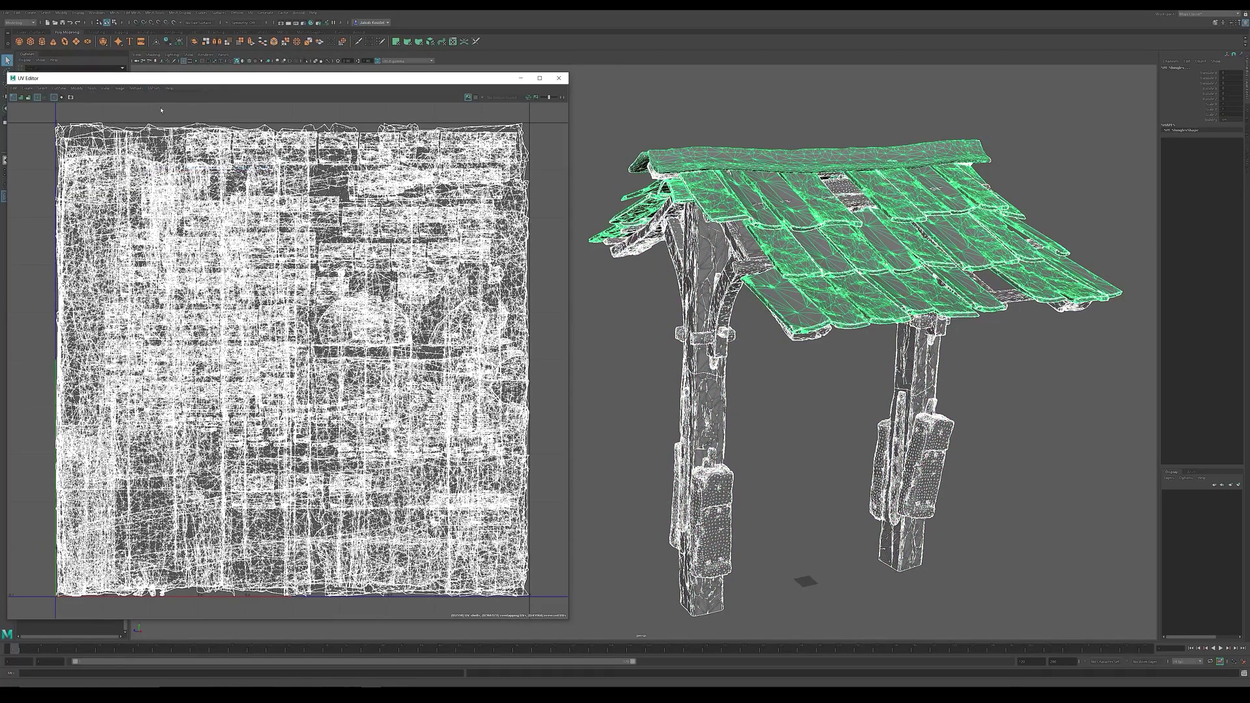
pyautogui.click(153, 88)
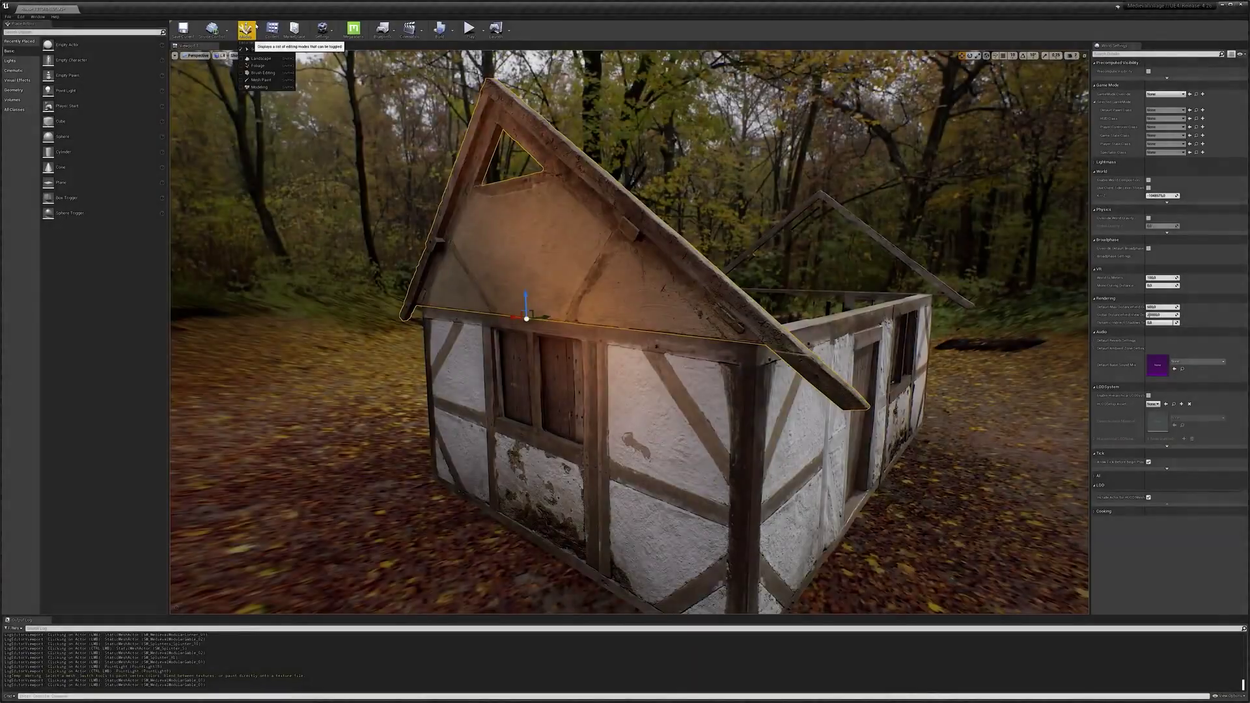
# Enter Modeling mode and browse the Transform, Deform, PolyGroups and Volumes tool categories
pyautogui.click(289, 88)
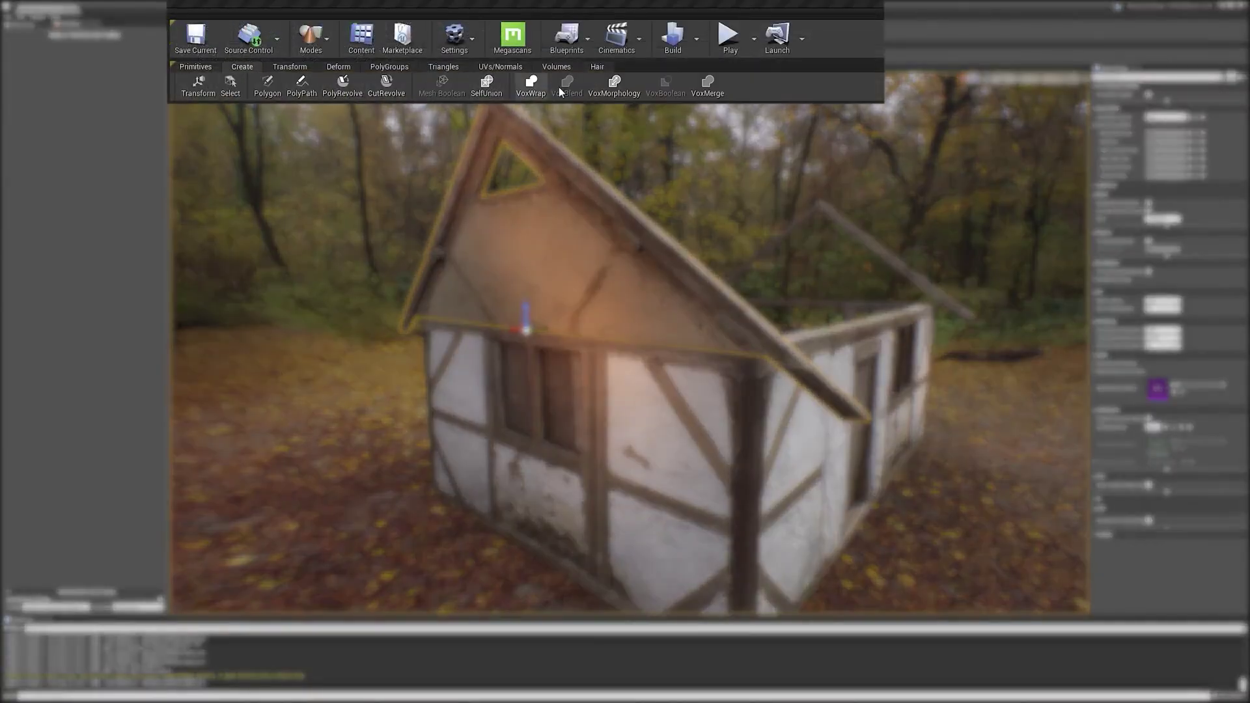
pyautogui.click(290, 67)
pyautogui.click(338, 67)
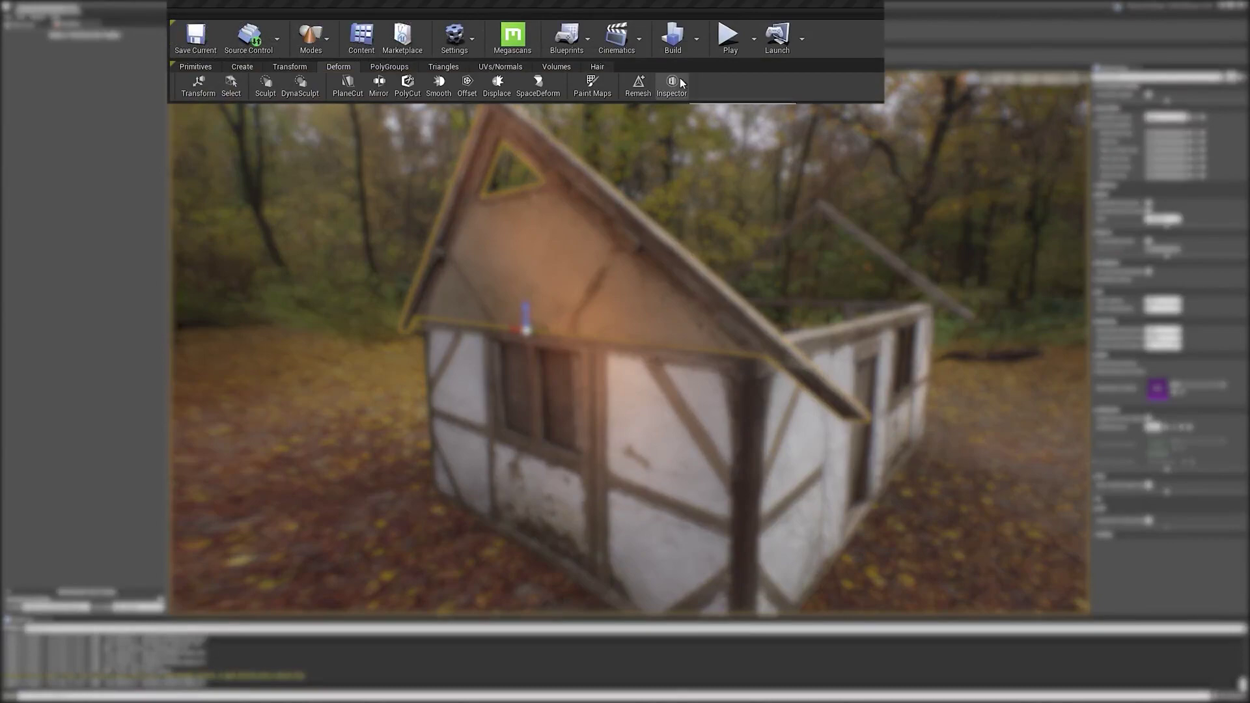
pyautogui.click(389, 67)
pyautogui.click(556, 67)
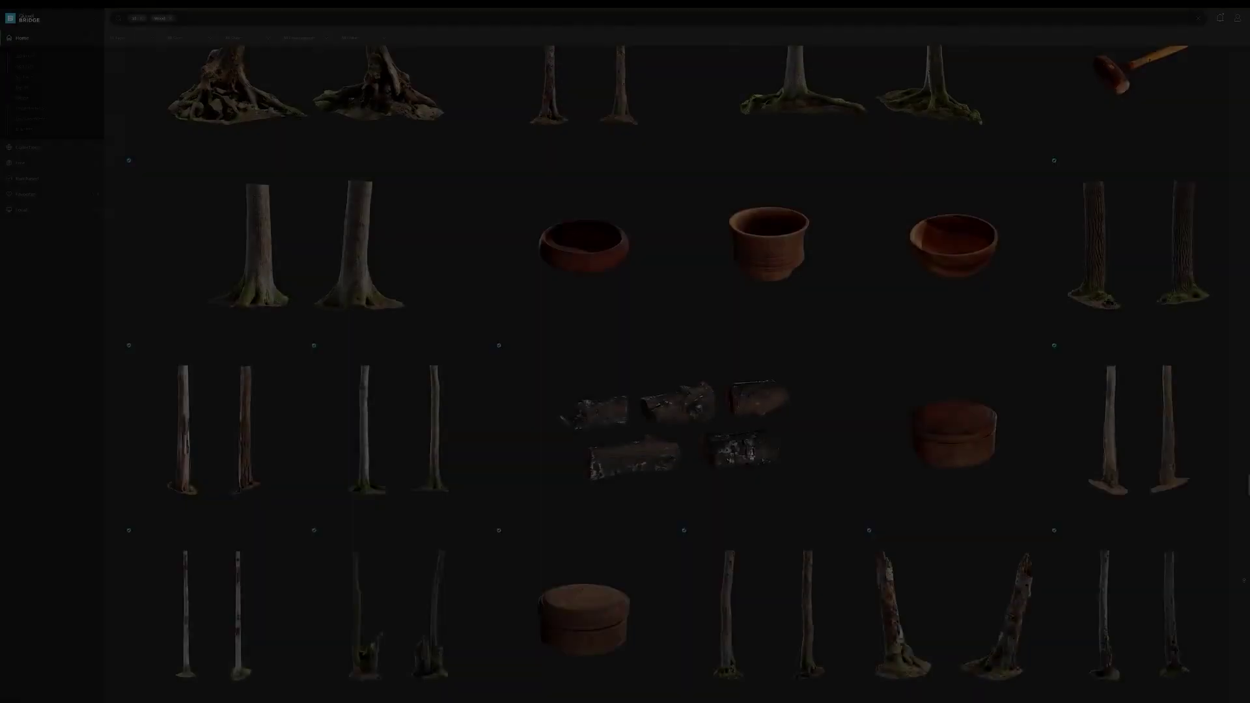
pyautogui.scroll(5, 680, 309)
pyautogui.scroll(15, 680, 309)
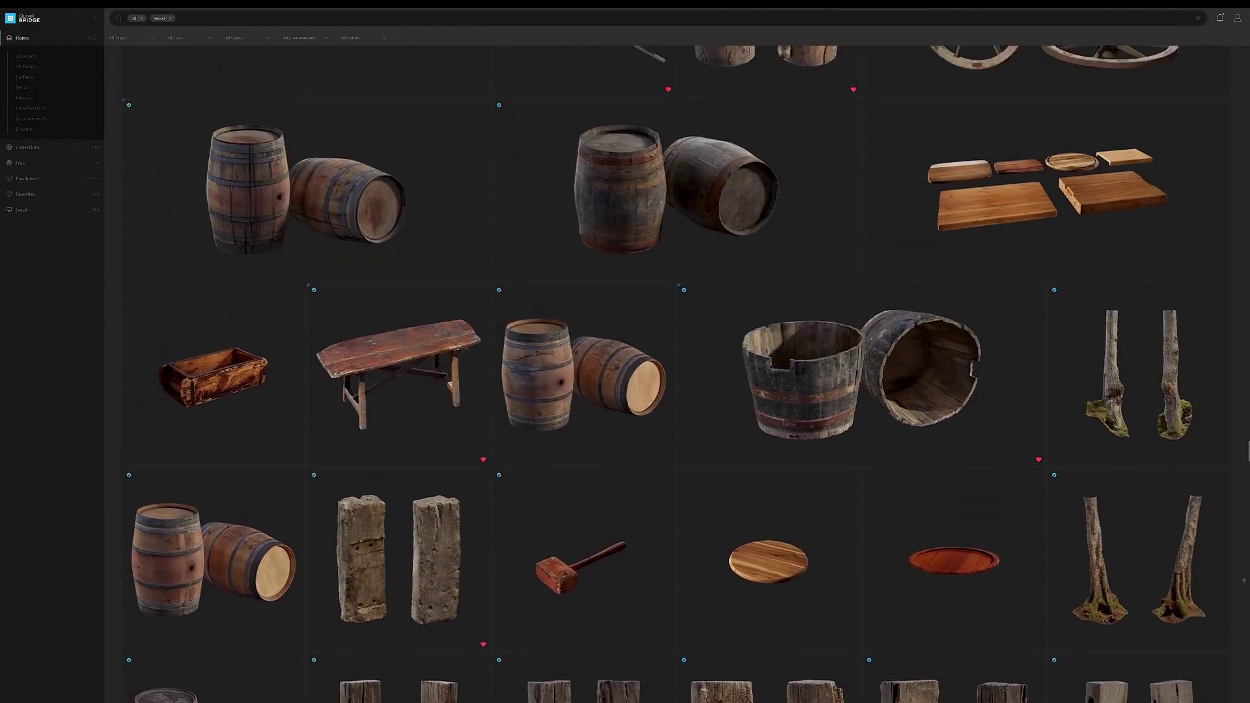
pyautogui.scroll(15, 679, 308)
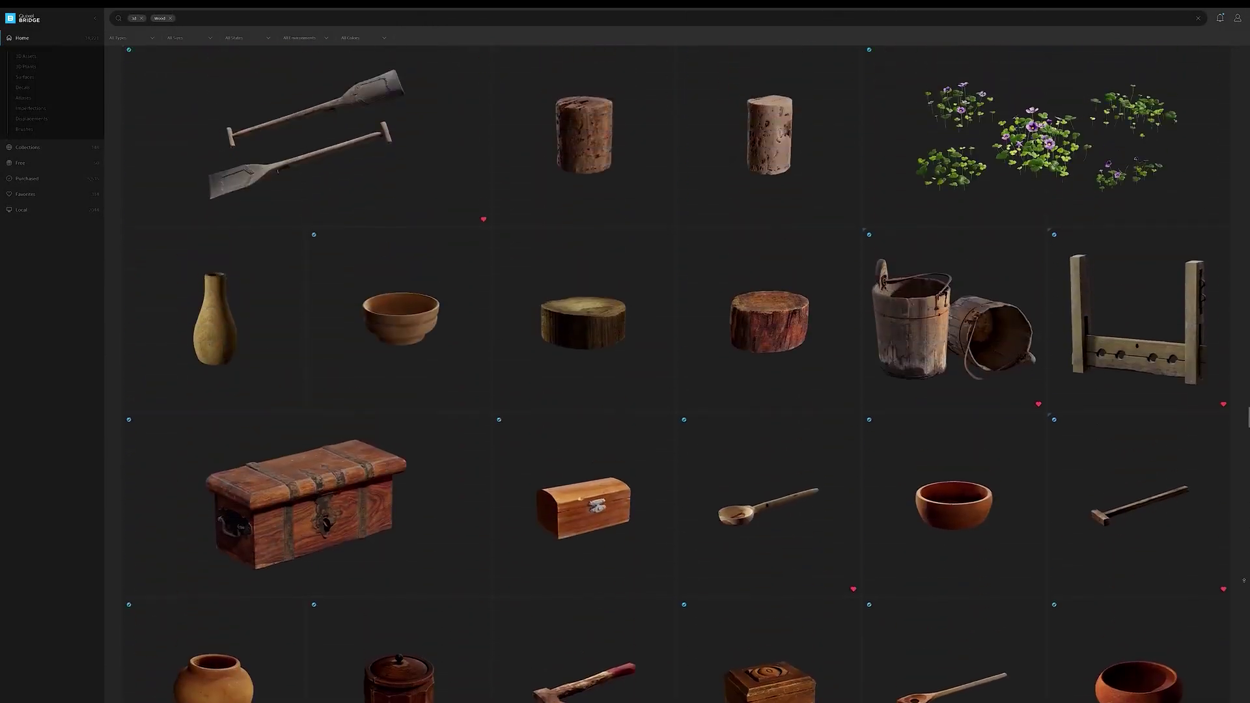
pyautogui.scroll(15, 679, 309)
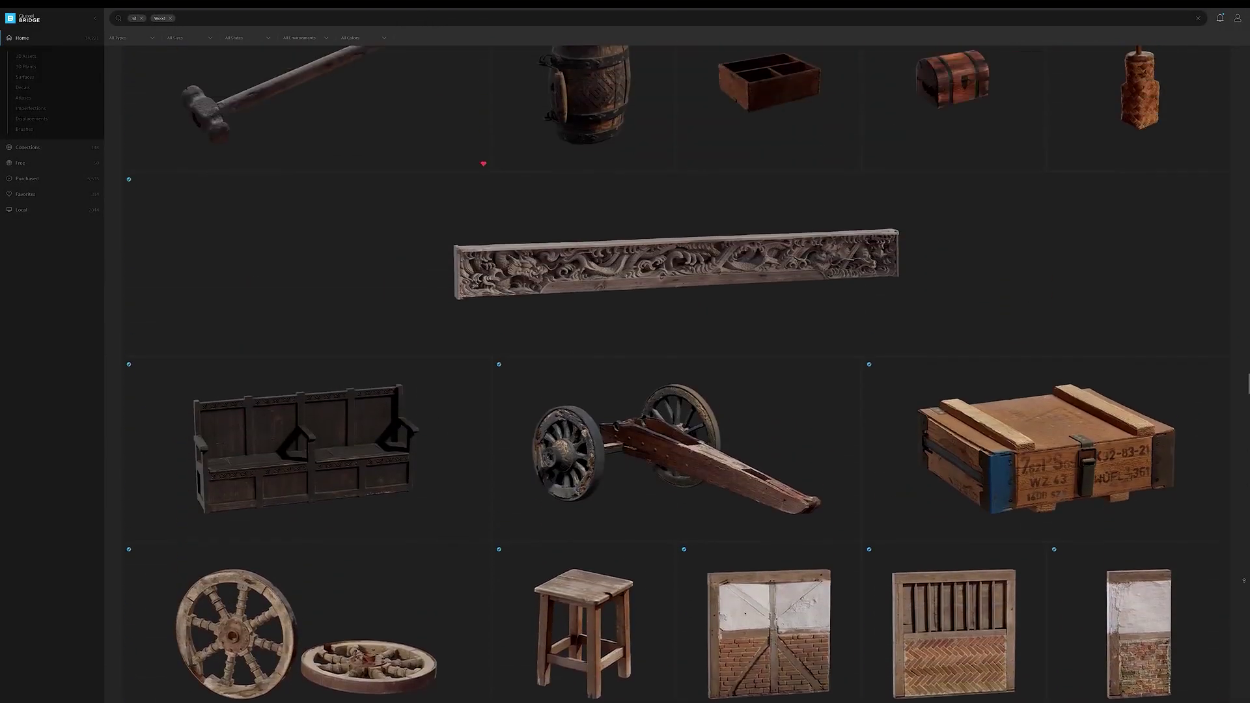
pyautogui.scroll(5, 680, 309)
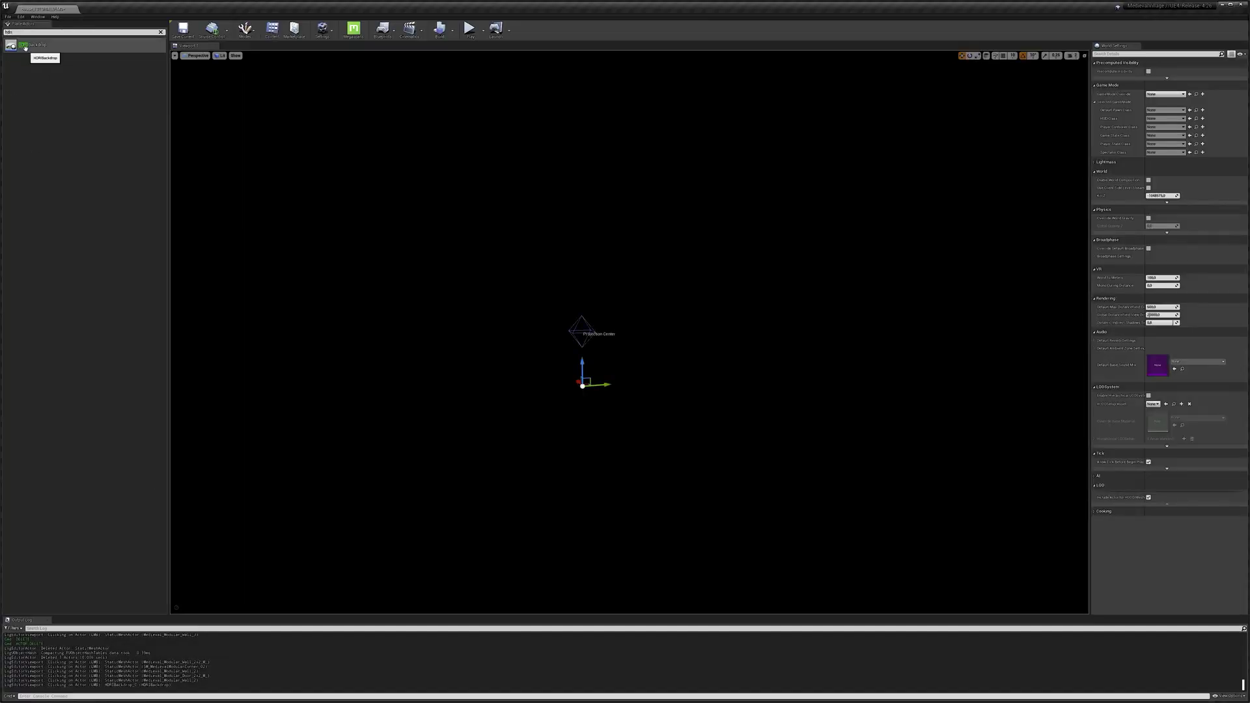
# Undo the recent actor moves with Ctrl+Z to restore the HDRI forest backdrop
pyautogui.hotkey('ctrl', 'z')
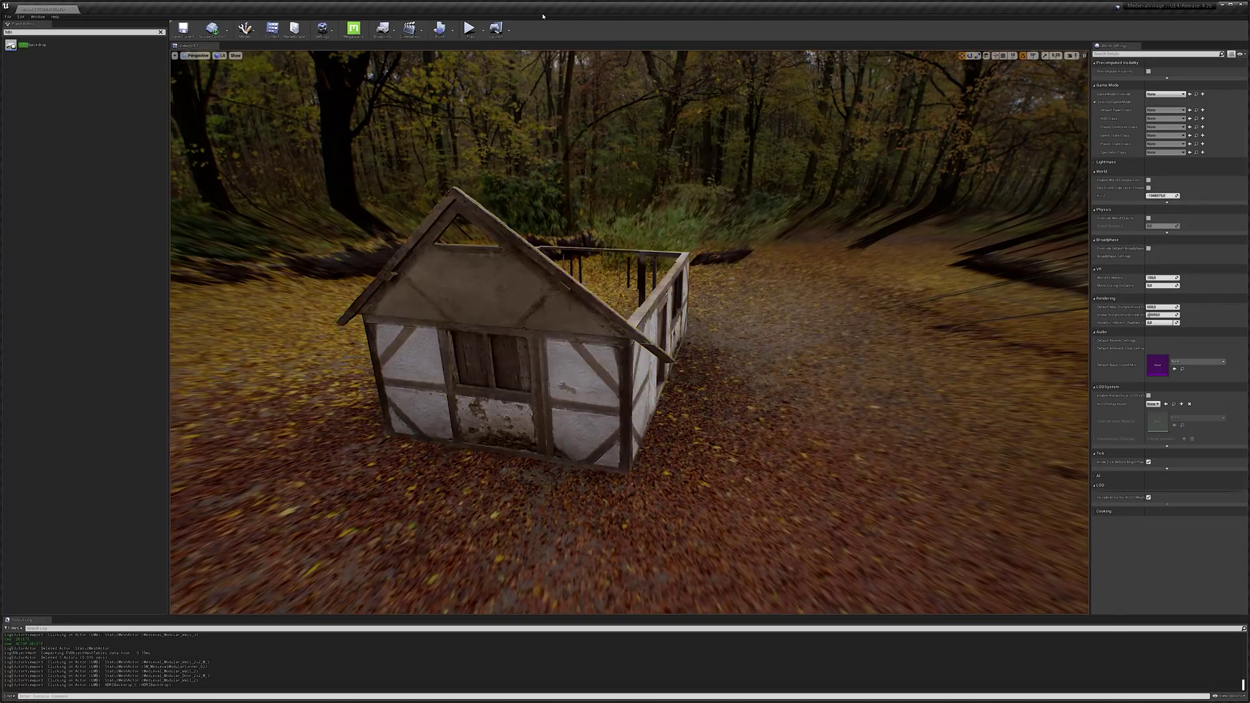
pyautogui.hotkey('ctrl', 'z')
pyautogui.hotkey('ctrl', 'z')
pyautogui.hotkey('ctrl', 'z')
pyautogui.hotkey('ctrl', 'z')
pyautogui.hotkey('ctrl', 'z')
pyautogui.hotkey('ctrl', 'z')
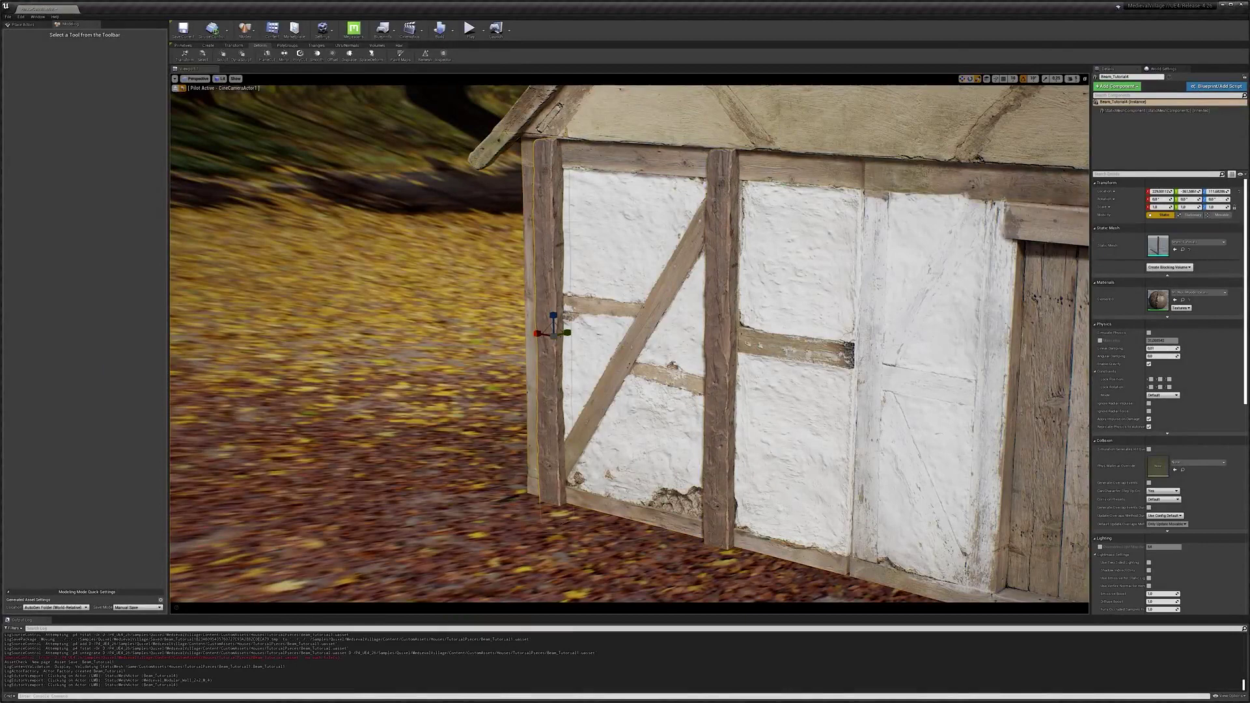
# Bake the board's nonuniform scale into its mesh
pyautogui.click(234, 45)
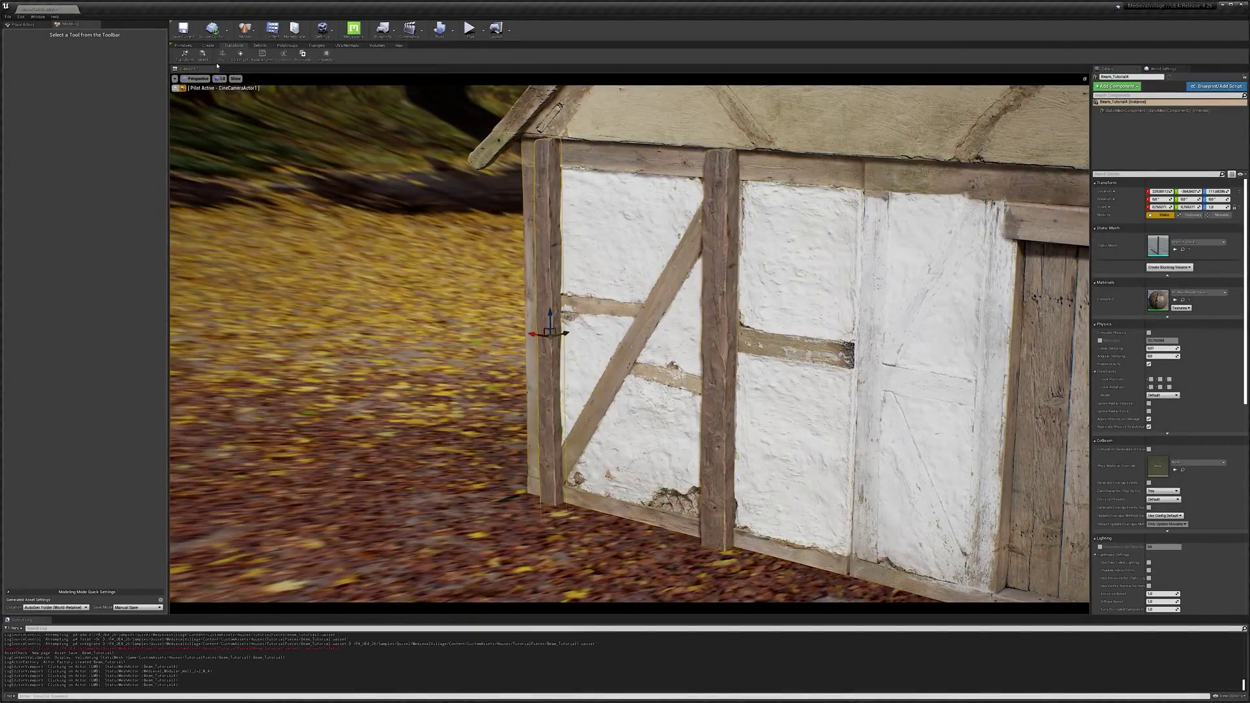
pyautogui.click(257, 59)
pyautogui.click(79, 98)
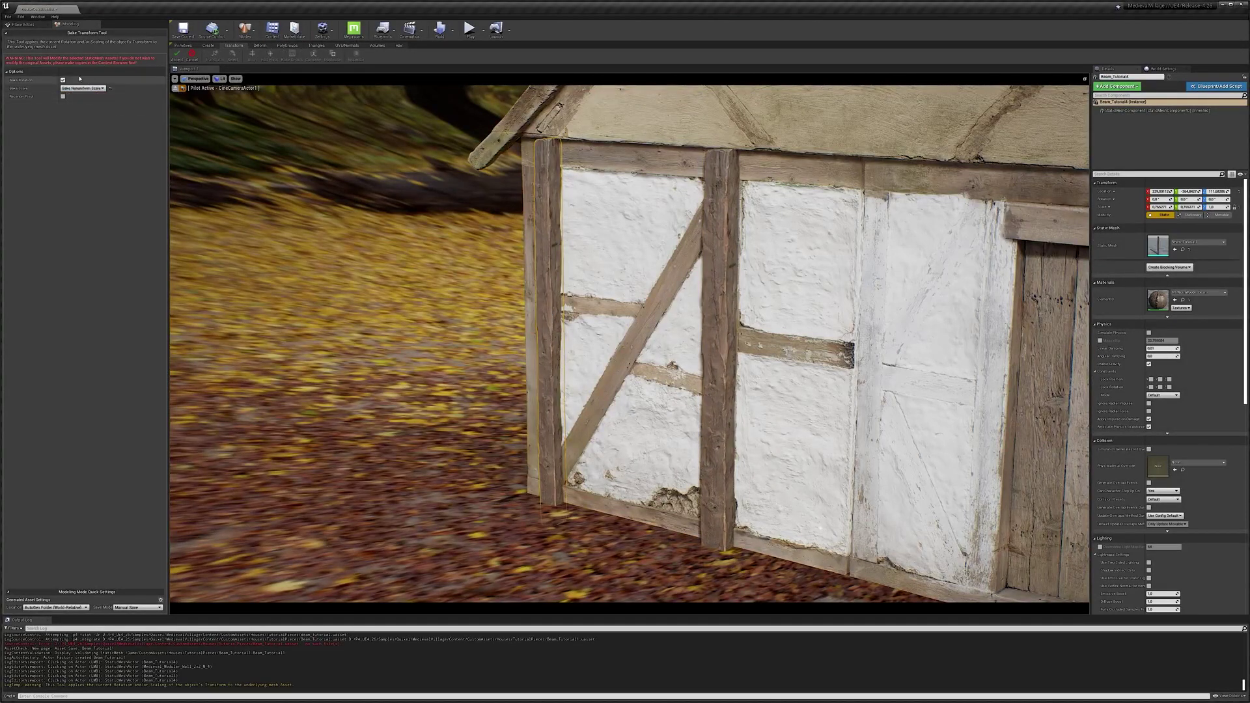
pyautogui.click(176, 57)
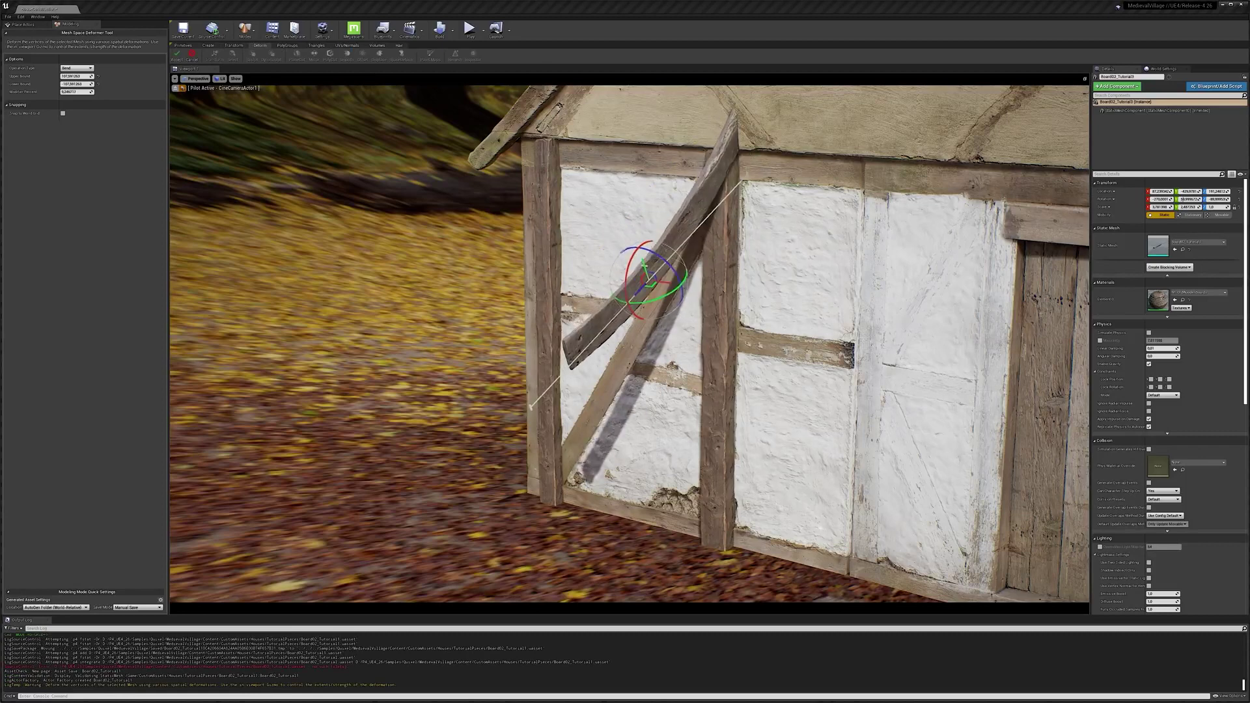
# Plane-cut the boards and bend them into a downward curve
pyautogui.press('Return')
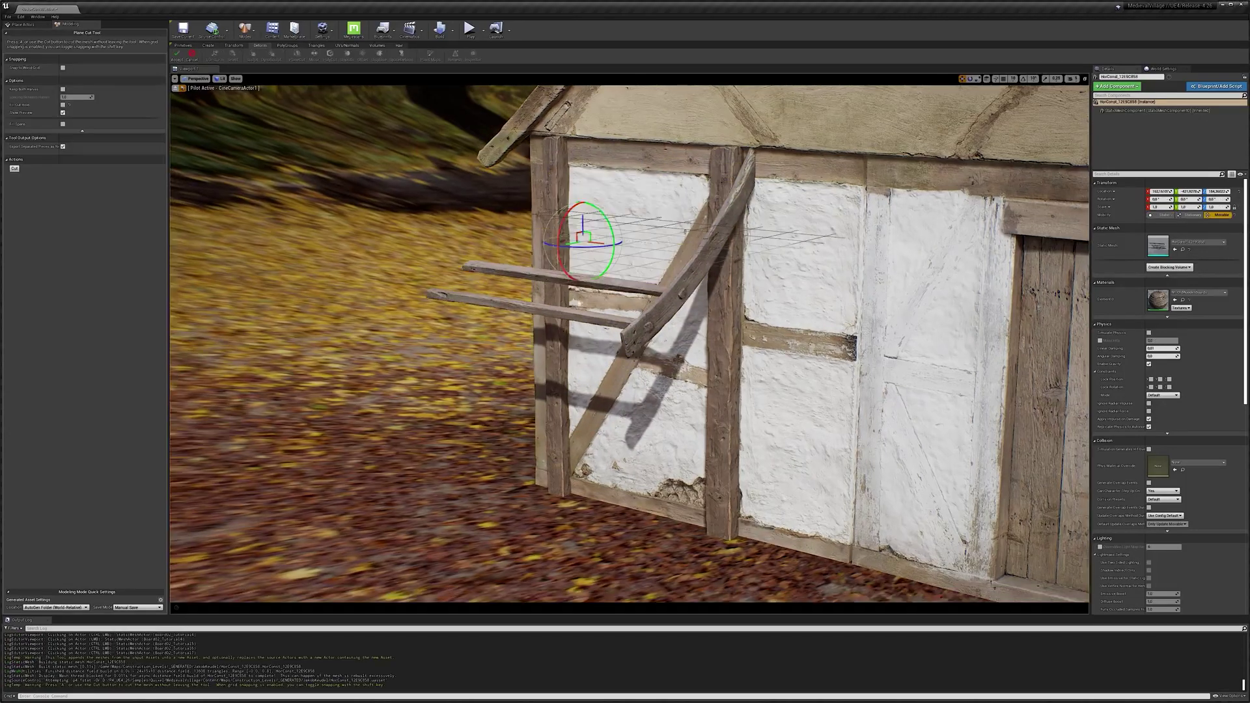
pyautogui.click(176, 59)
pyautogui.click(371, 55)
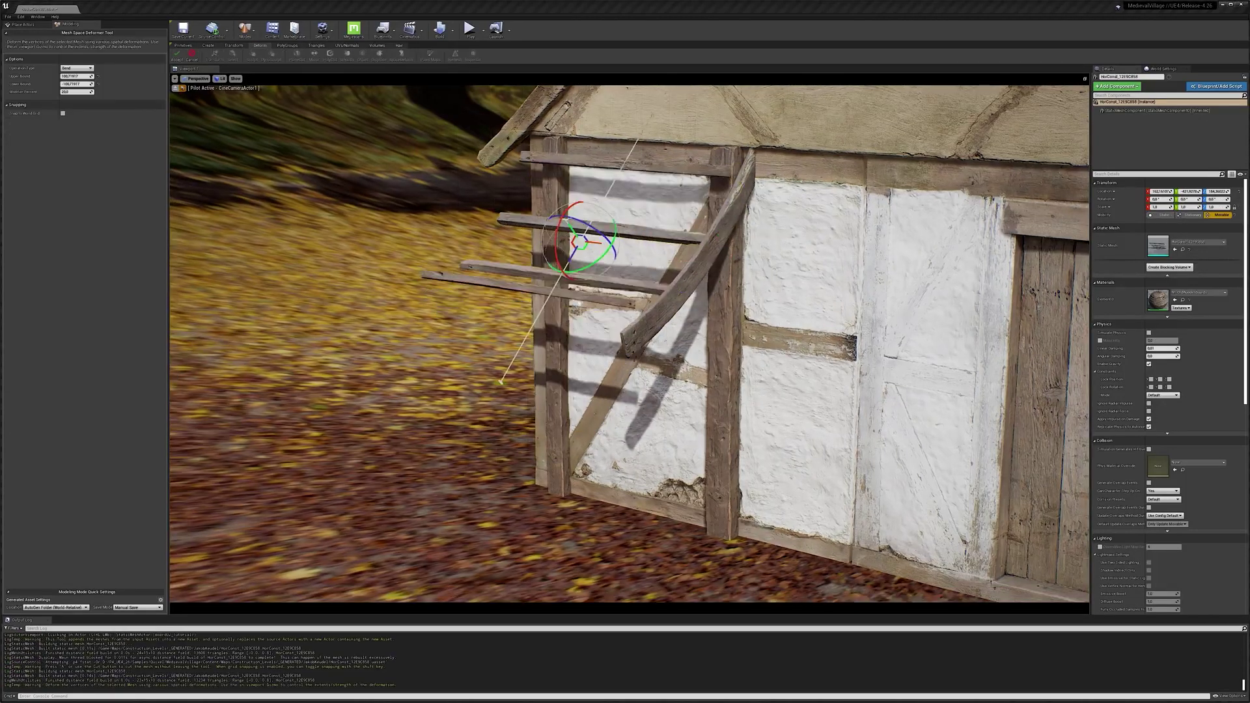
pyautogui.moveTo(586, 257)
pyautogui.mouseDown()
pyautogui.moveTo(604, 273)
pyautogui.moveTo(590, 345)
pyautogui.moveTo(591, 239)
pyautogui.mouseUp()
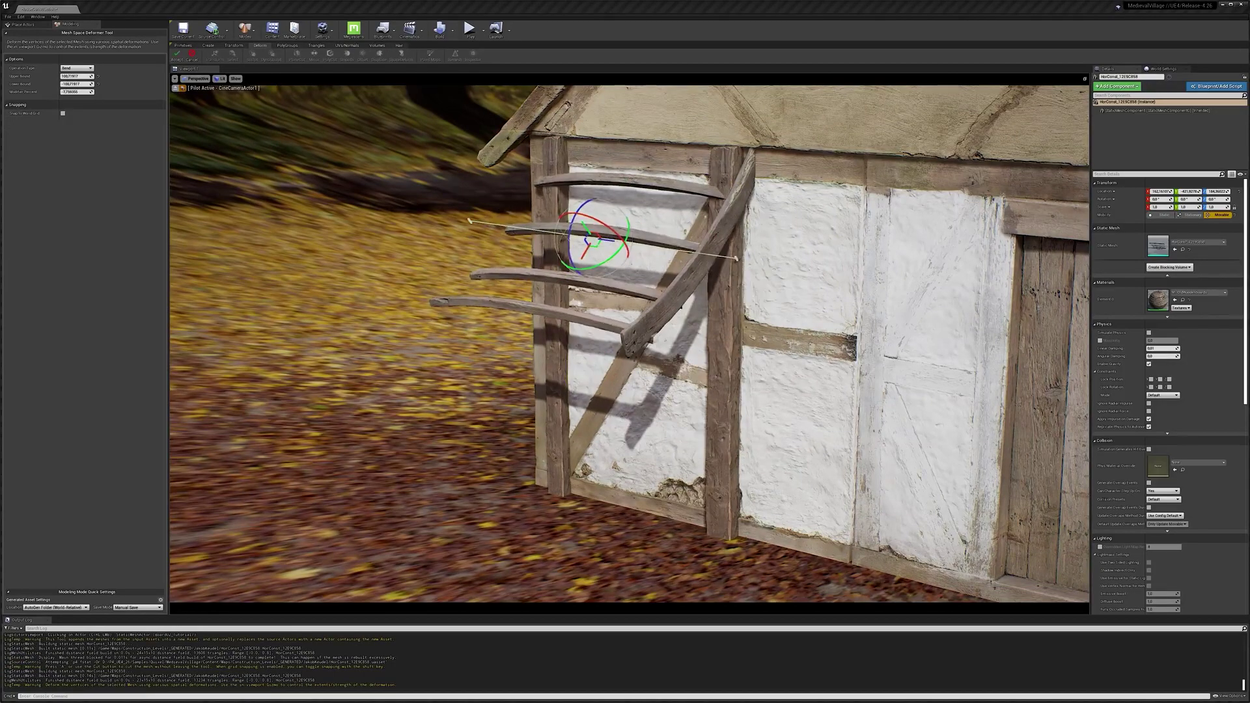
pyautogui.click(176, 58)
# Tilt one board steeply and thicken it to form the rack's support
pyautogui.click(253, 55)
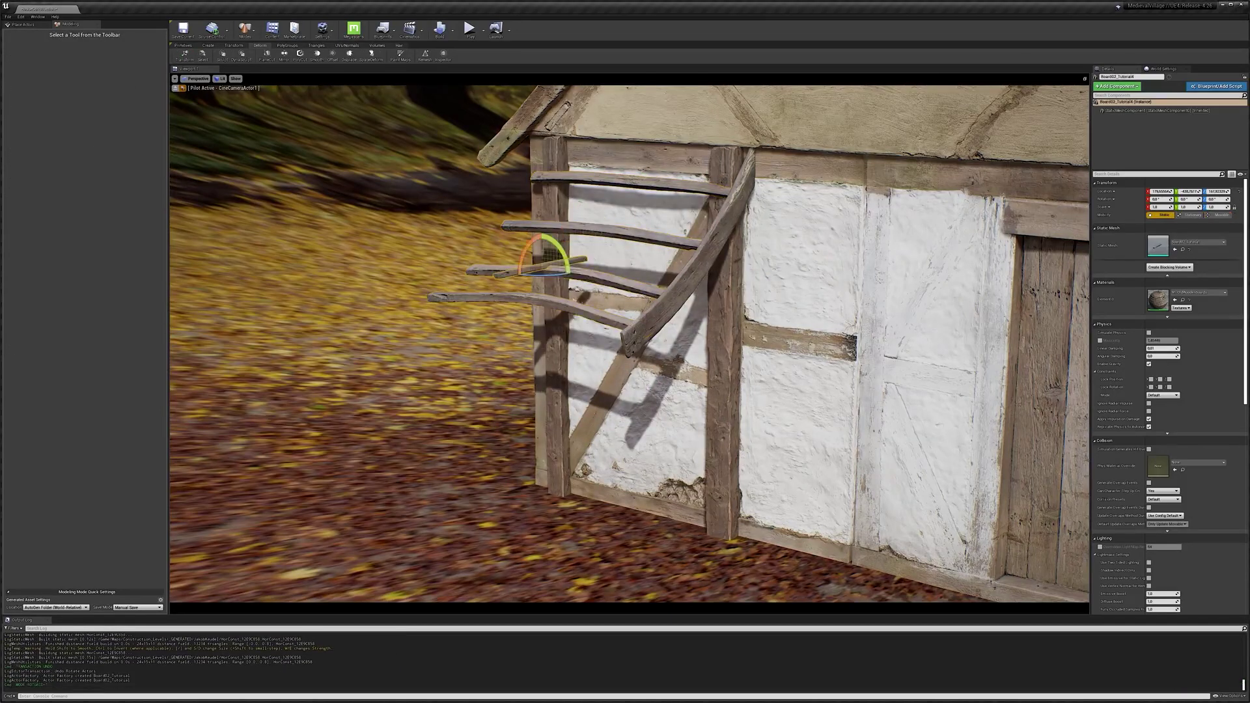
pyautogui.moveTo(558, 248); pyautogui.dragTo(553, 280)
pyautogui.moveTo(571, 223); pyautogui.dragTo(573, 222)
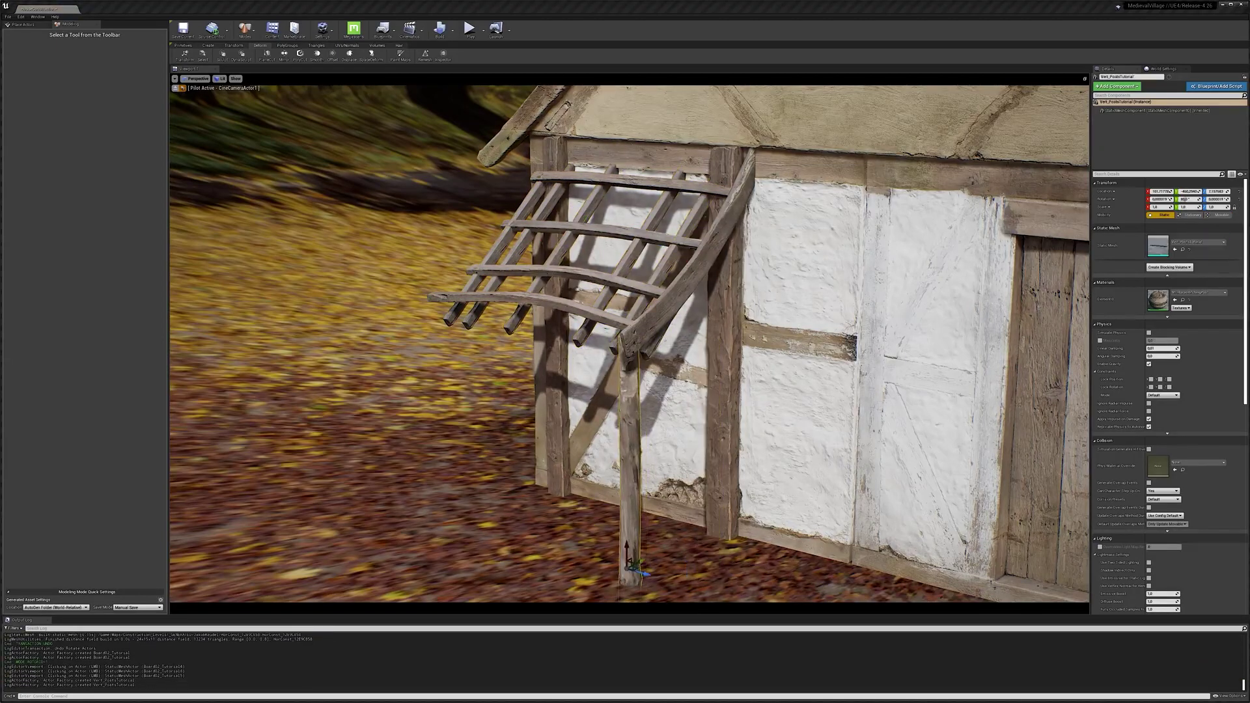
# Turn the right support post and finish bending the slat boards
pyautogui.click(628, 495)
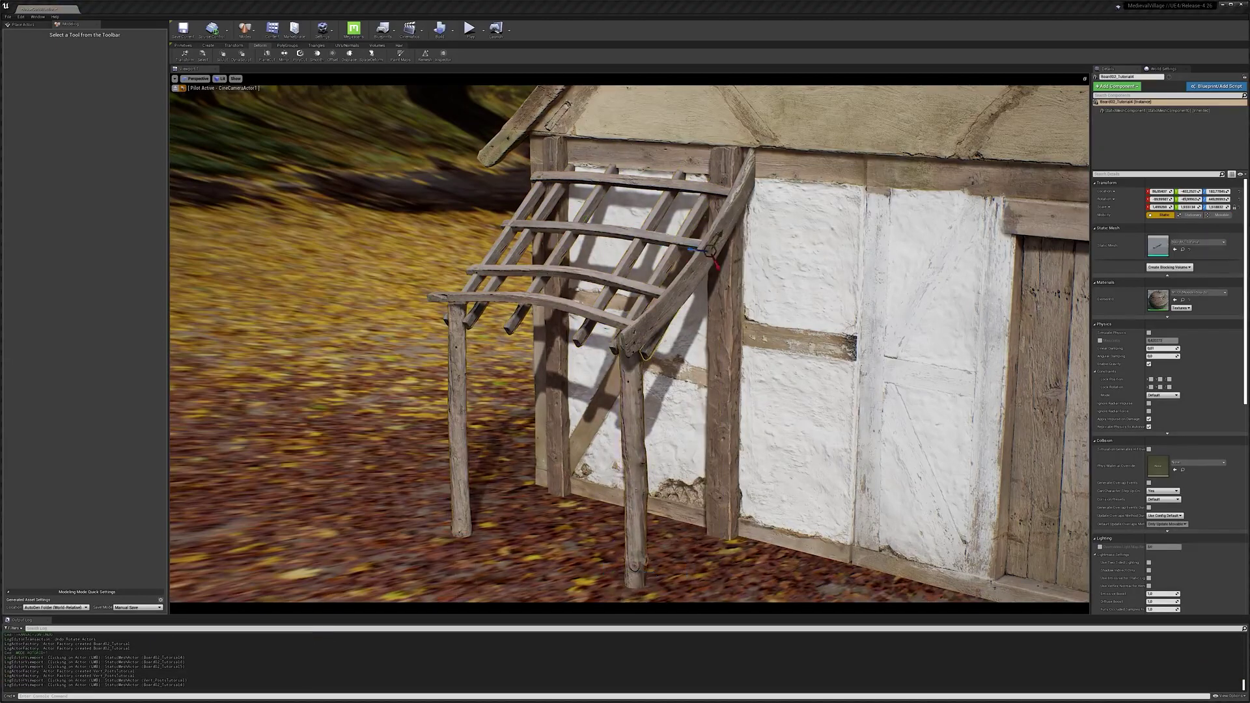
pyautogui.click(684, 251)
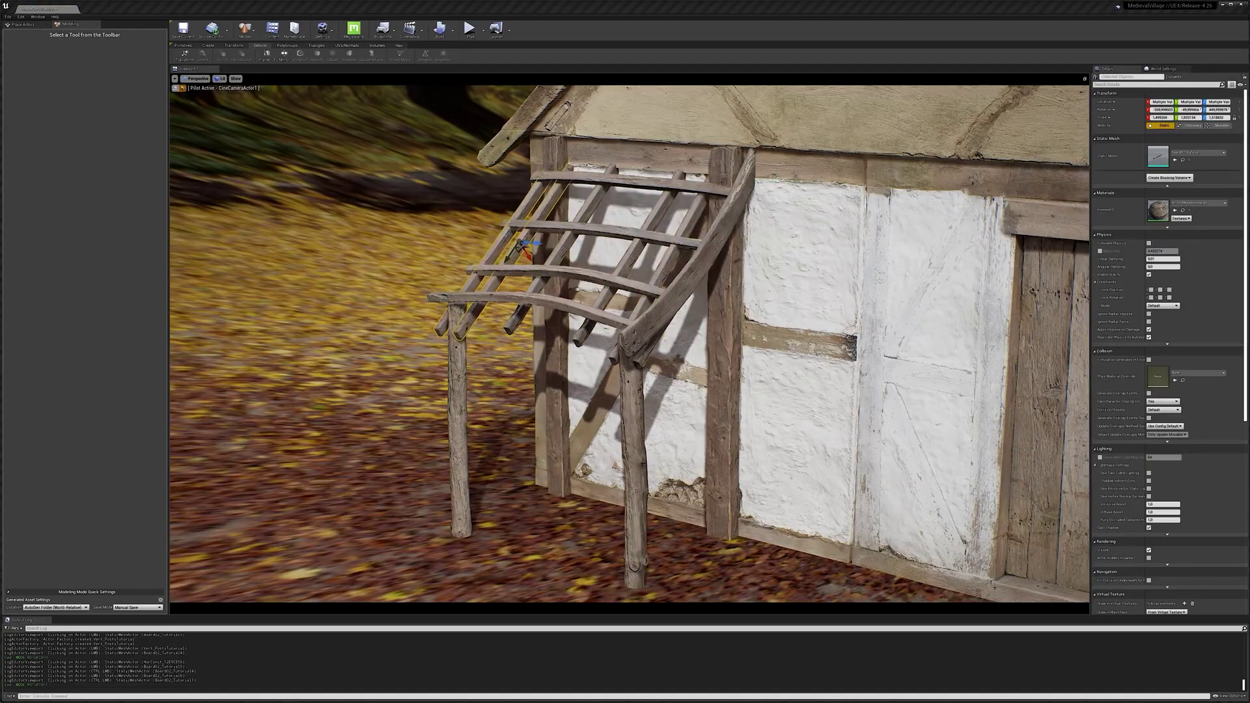
pyautogui.click(503, 245)
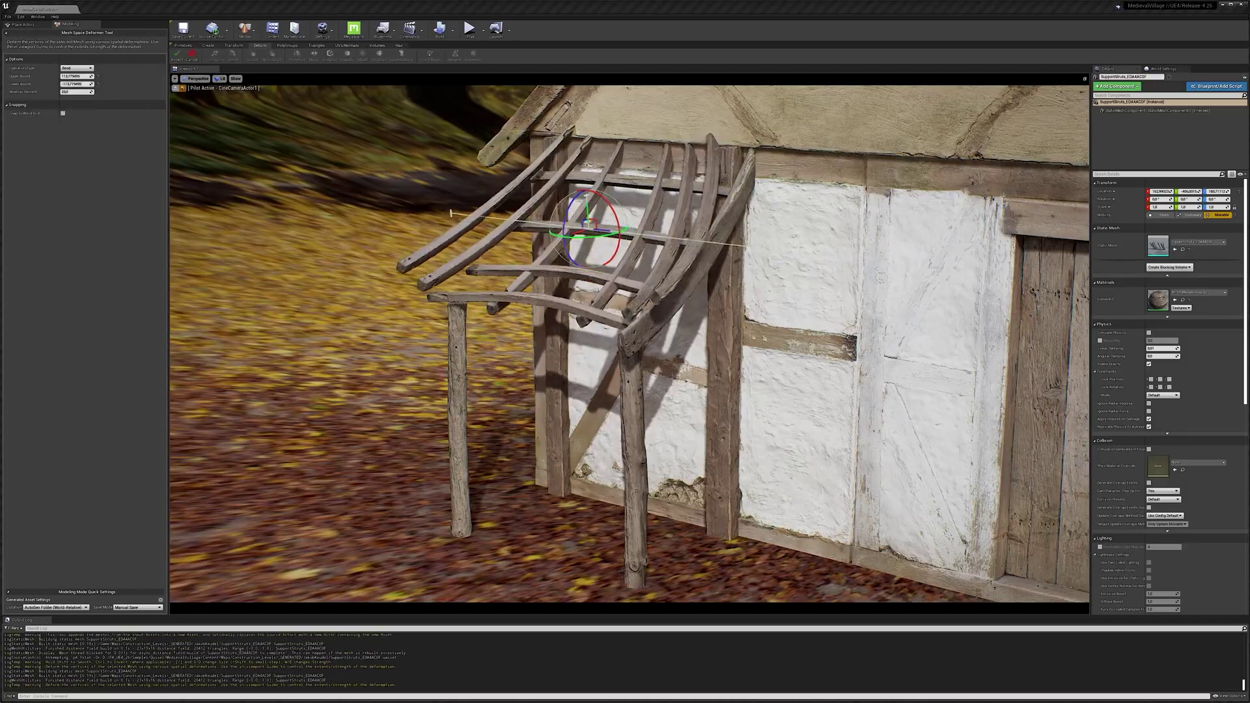
pyautogui.click(178, 53)
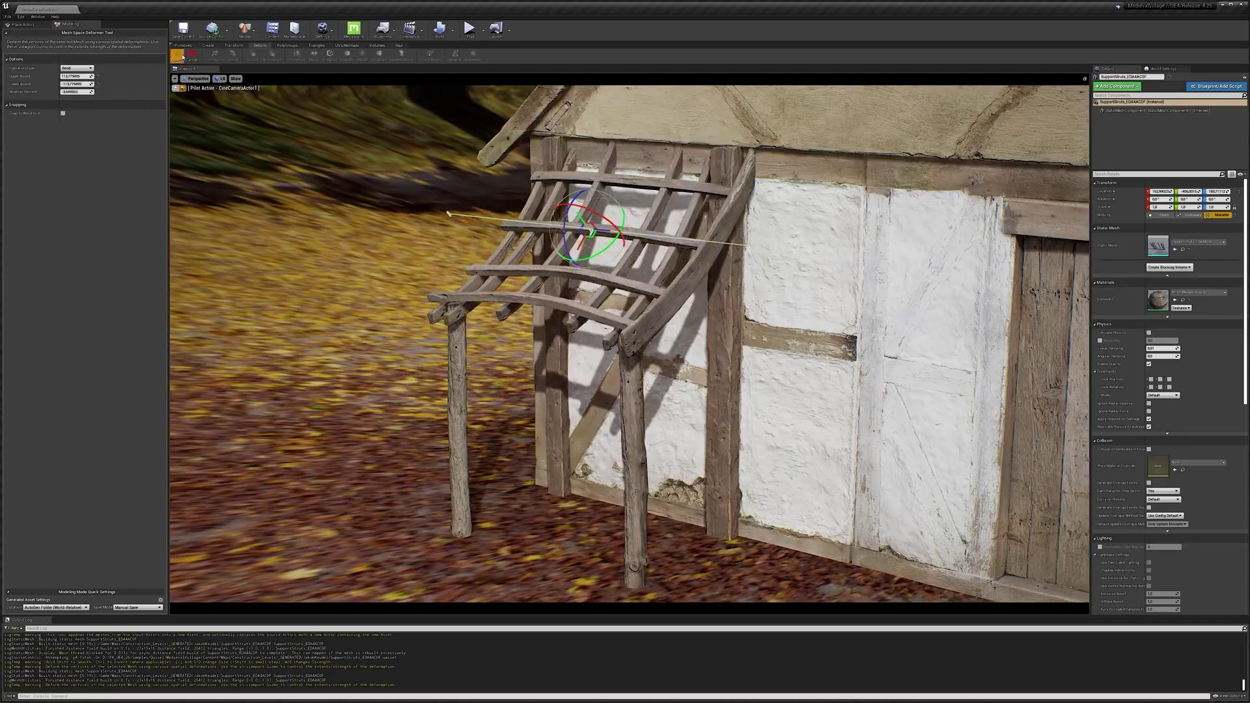
pyautogui.click(272, 53)
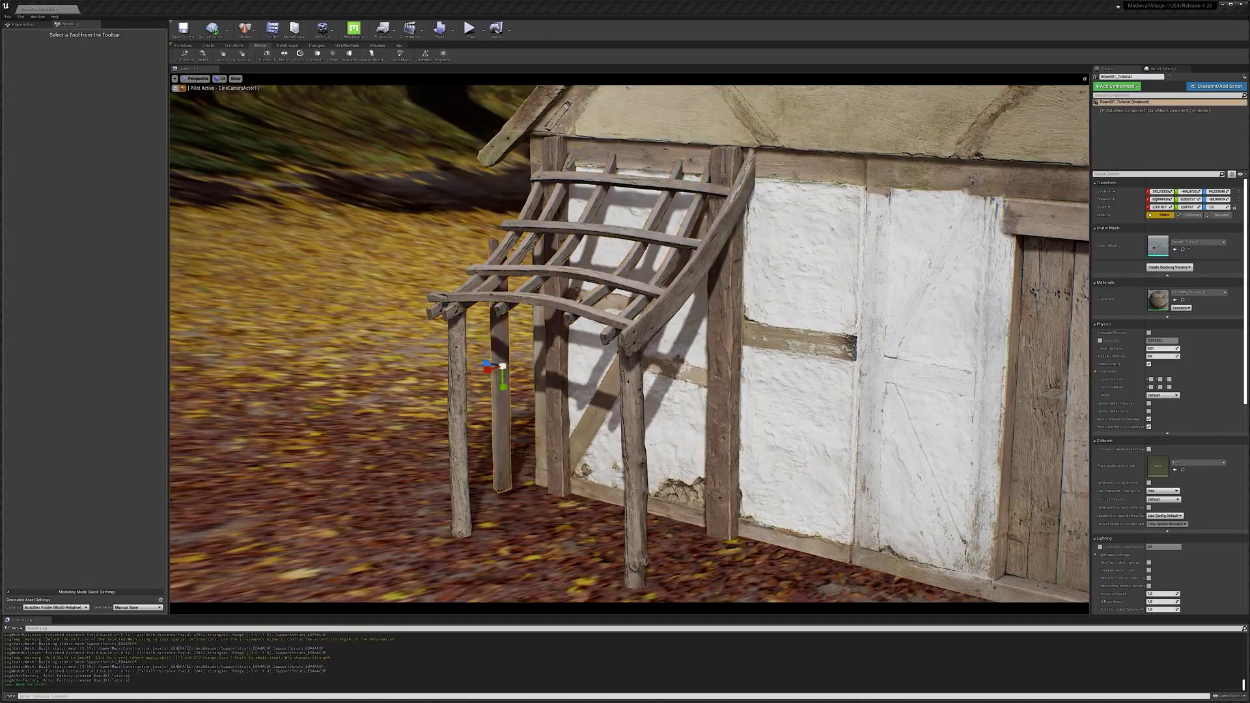
# Copy the tall board leftward into a fence and rotate boards into a staggered, uneven row
pyautogui.keyDown('alt'); pyautogui.moveTo(503, 366); pyautogui.dragTo(459, 355); pyautogui.keyUp('alt')
pyautogui.click(456, 339)
pyautogui.click(433, 339)
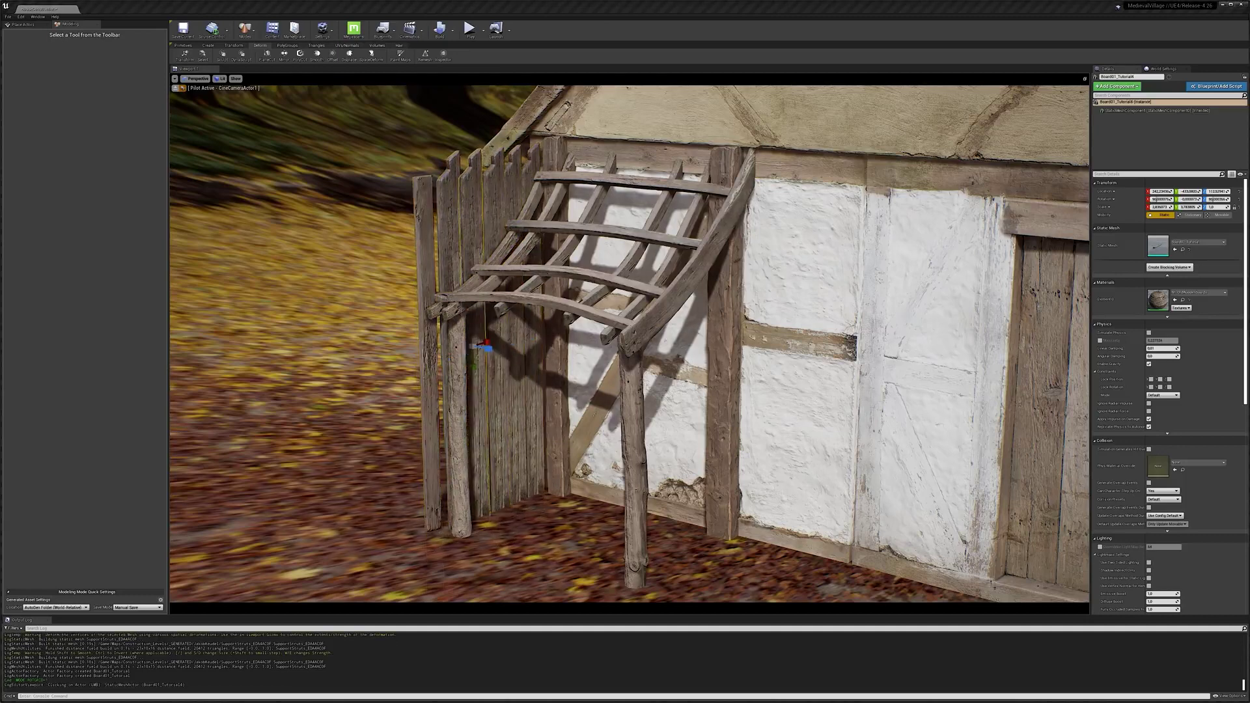
pyautogui.click(474, 339)
pyautogui.click(521, 365)
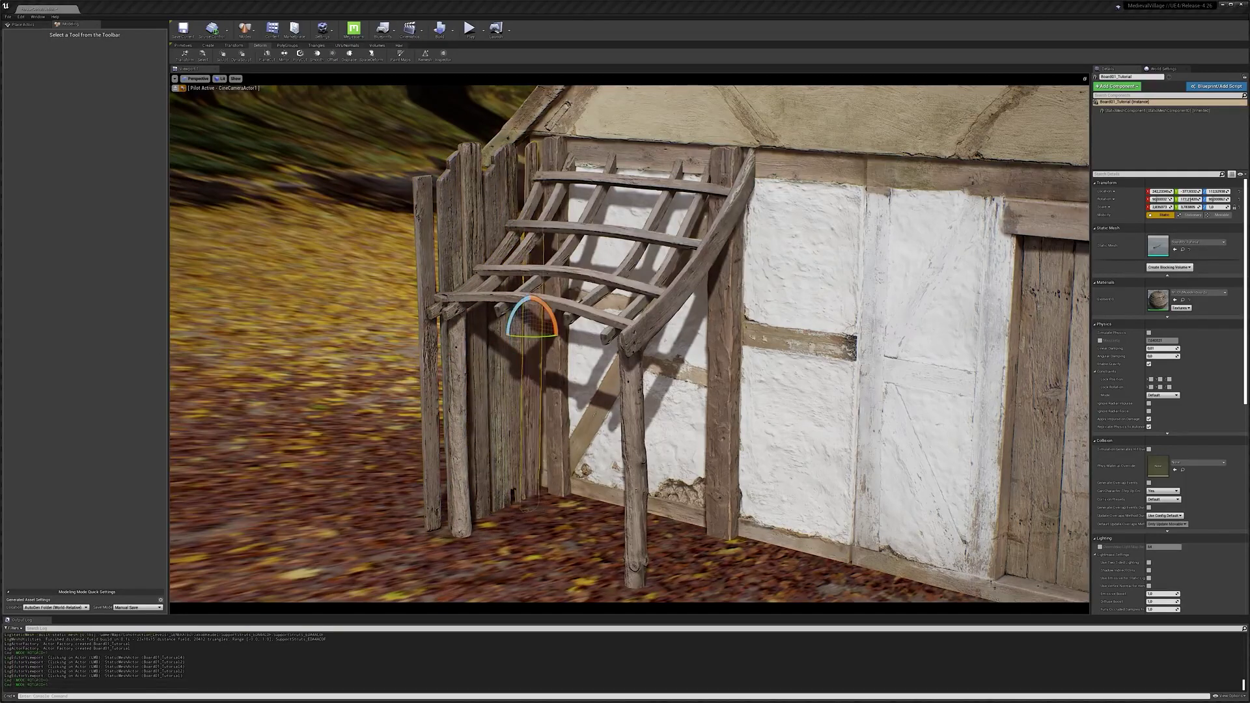
pyautogui.click(456, 352)
pyautogui.click(432, 390)
pyautogui.click(475, 391)
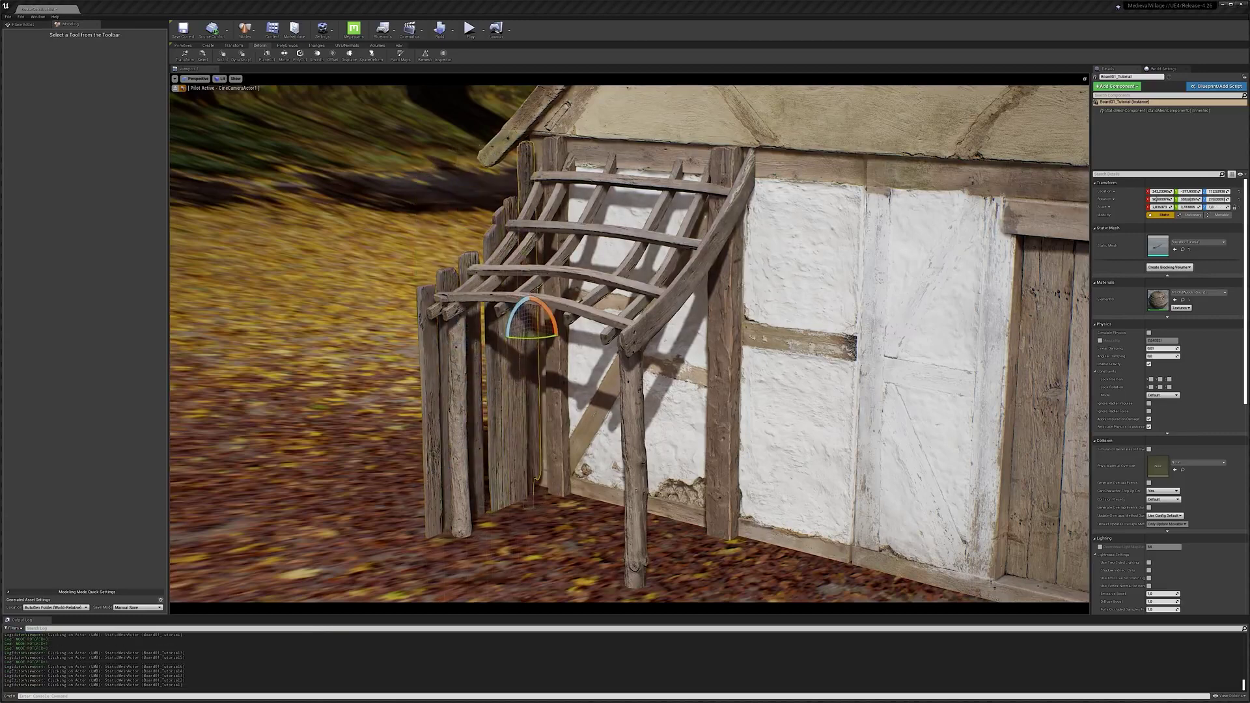
pyautogui.click(498, 403)
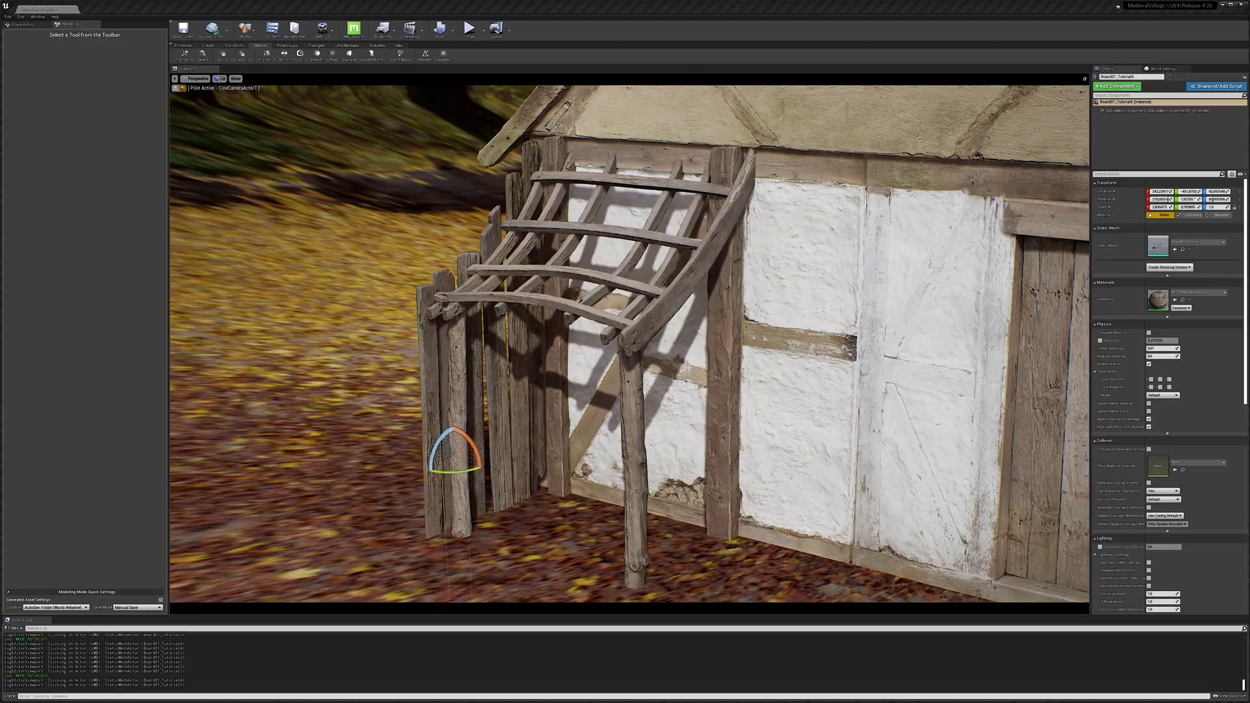
pyautogui.click(499, 404)
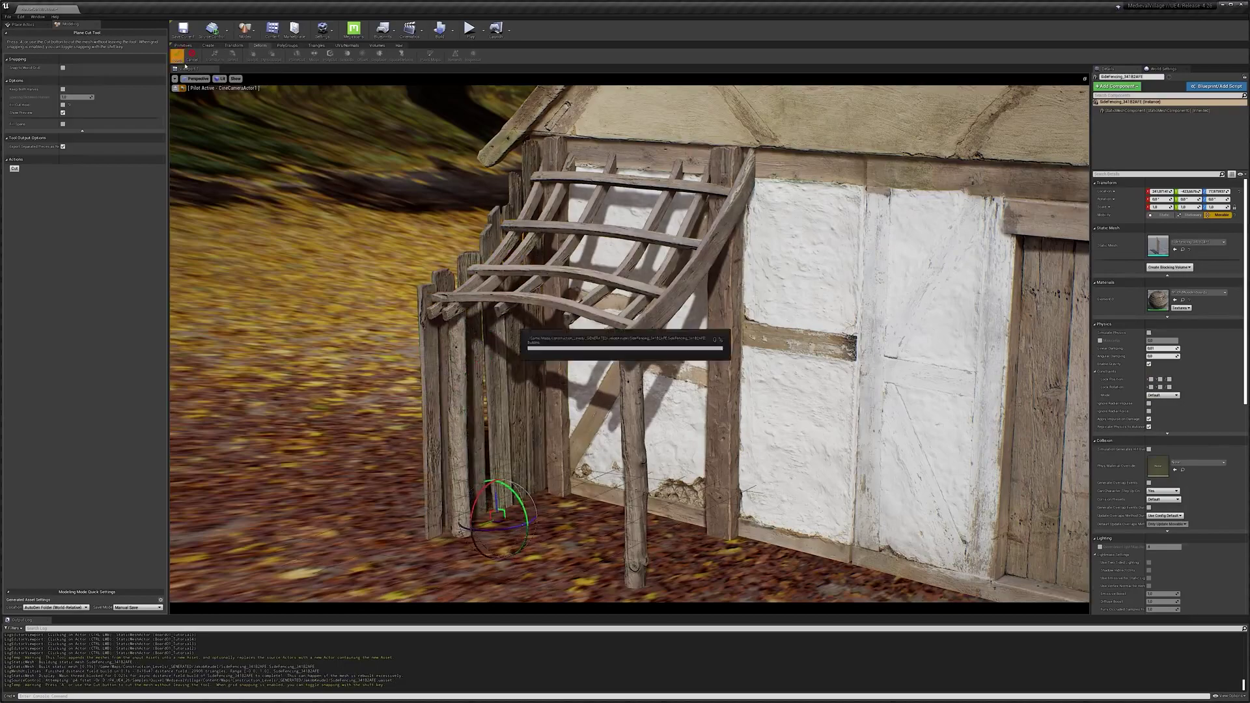
# Undo the last Plane Cut and select the two fence posts
pyautogui.hotkey('ctrl', 'z')
pyautogui.click(635, 455)
pyautogui.keyDown('ctrl'); pyautogui.click(449, 370); pyautogui.keyUp('ctrl')
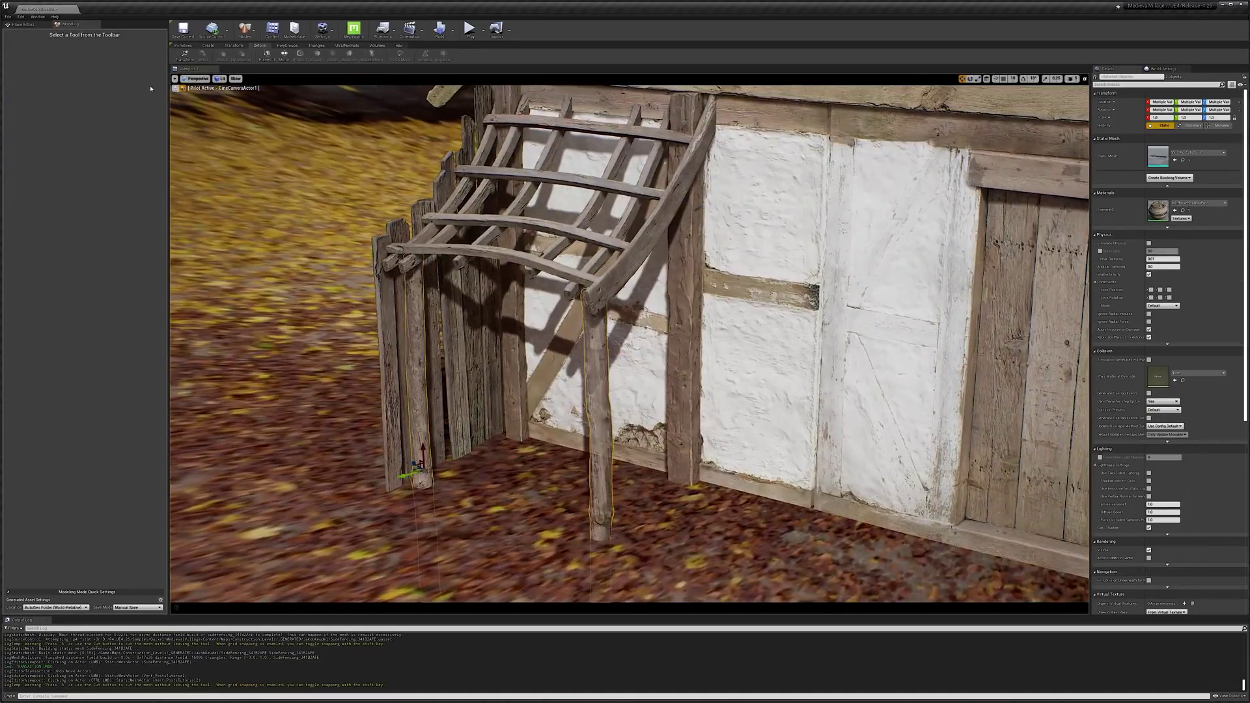
pyautogui.click(261, 46)
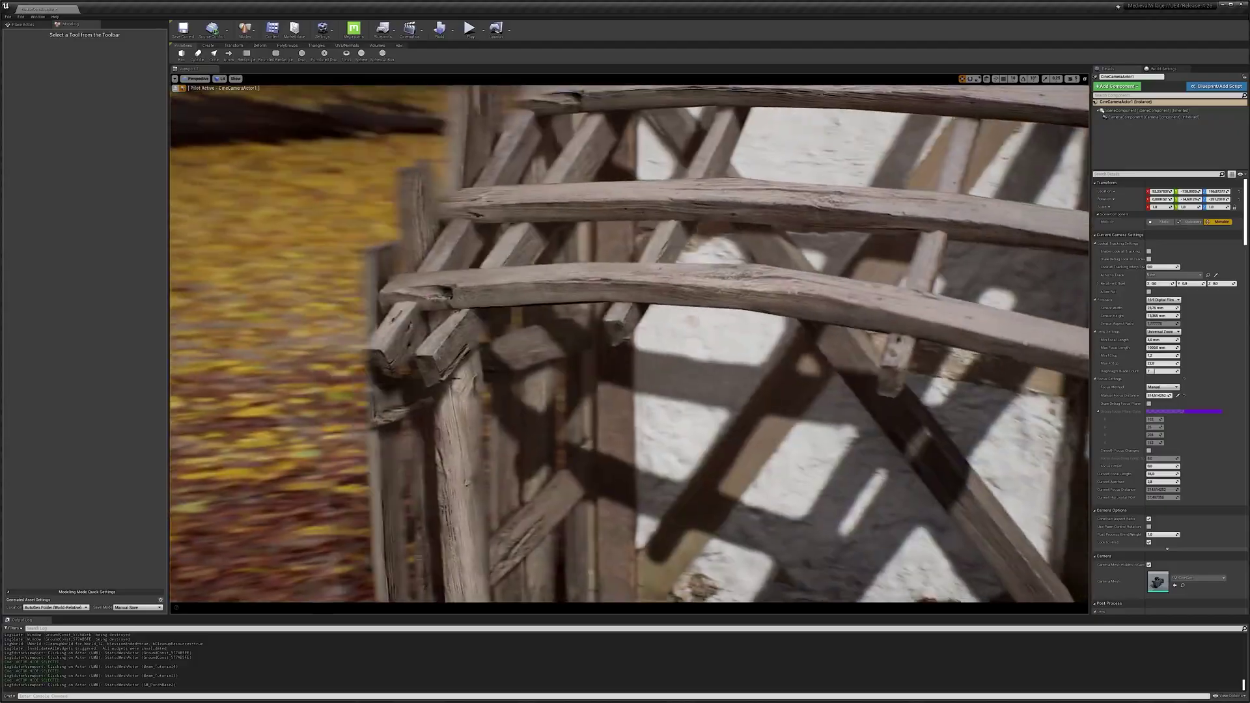
# Pilot CineCameraActor1 around the fence and focus it on the nearer beam at 216.77
pyautogui.moveTo(514, 360); pyautogui.dragTo(514, 360, button='right')
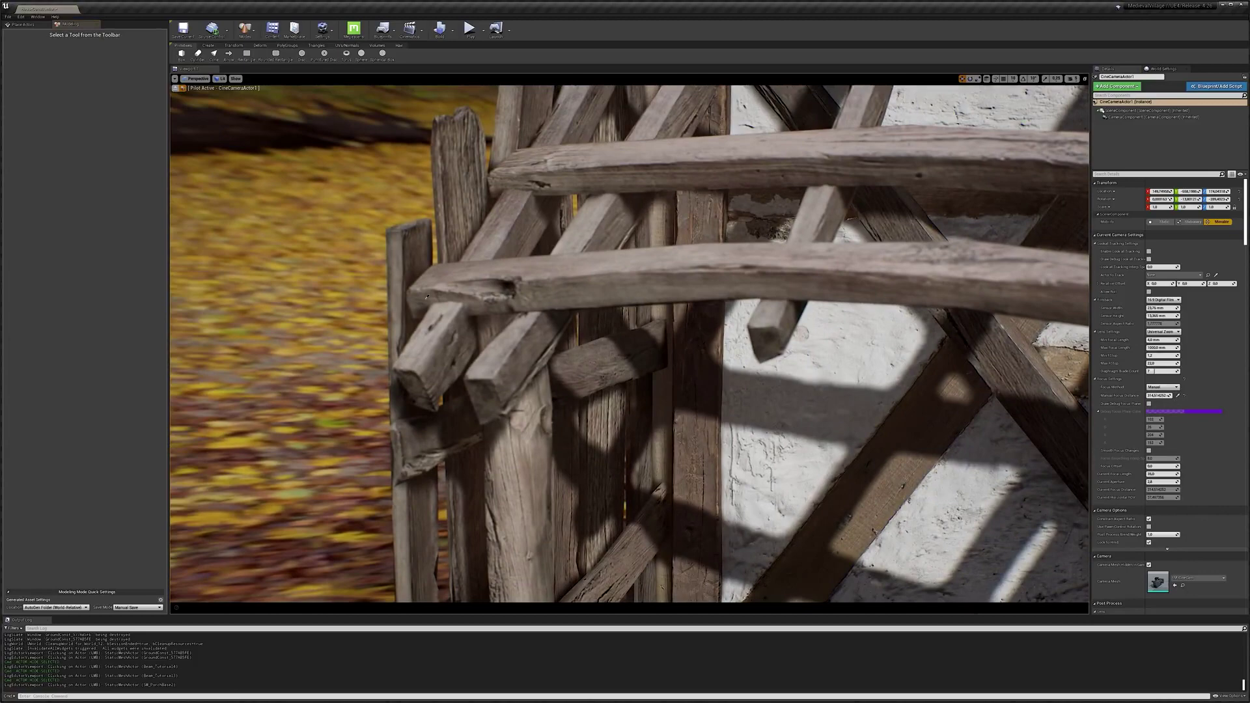
pyautogui.click(464, 317)
pyautogui.moveTo(514, 360); pyautogui.dragTo(432, 447, button='right')
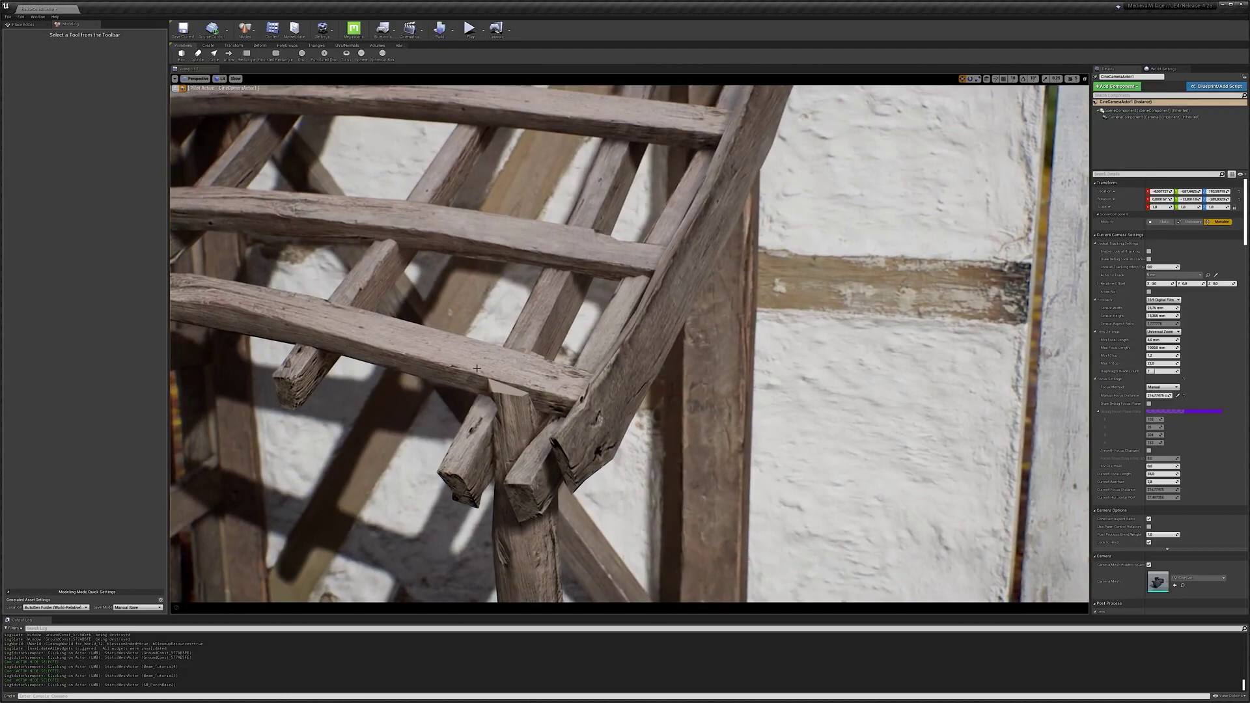
pyautogui.moveTo(477, 369); pyautogui.dragTo(509, 381, button='right')
pyautogui.moveTo(668, 462); pyautogui.dragTo(656, 462, button='right')
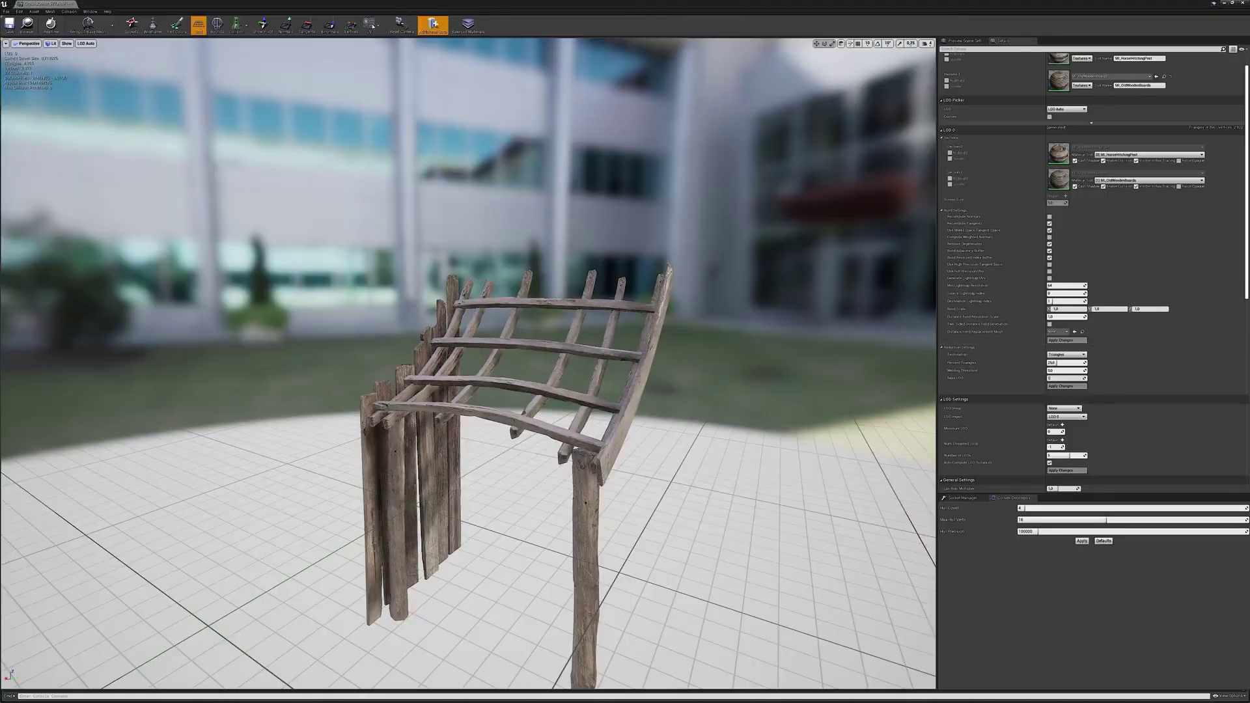
# Overlay UV Channel 0 on the fence mesh in the Static Mesh Editor
pyautogui.click(372, 26)
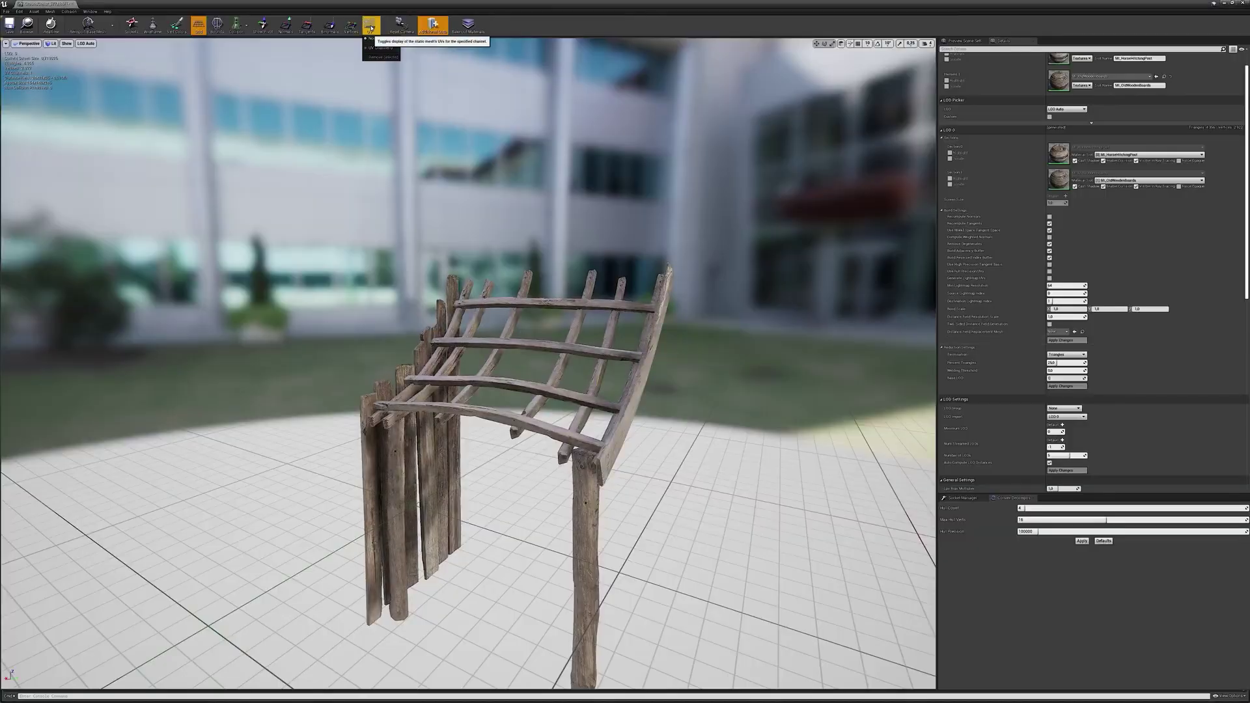
pyautogui.click(382, 48)
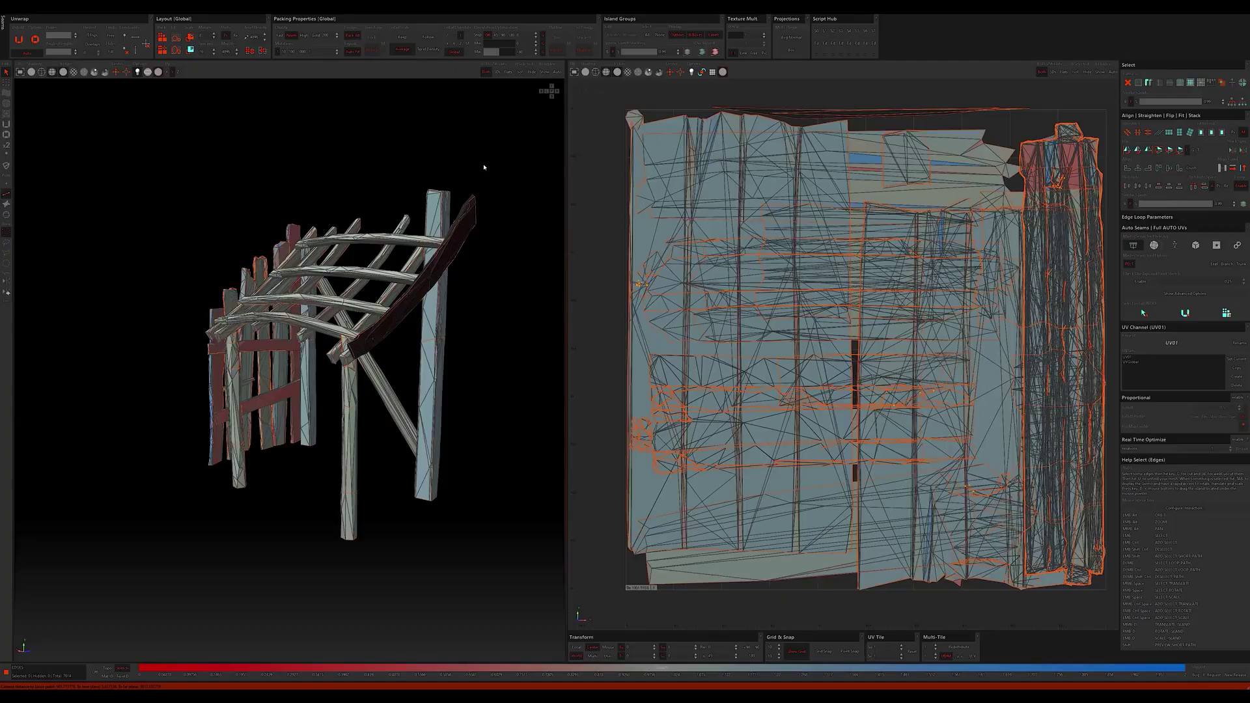
# Make UVGlobal the current UV channel for the fence mesh
pyautogui.keyDown('alt'); pyautogui.moveTo(483, 168); pyautogui.dragTo(655, 169); pyautogui.keyUp('alt')
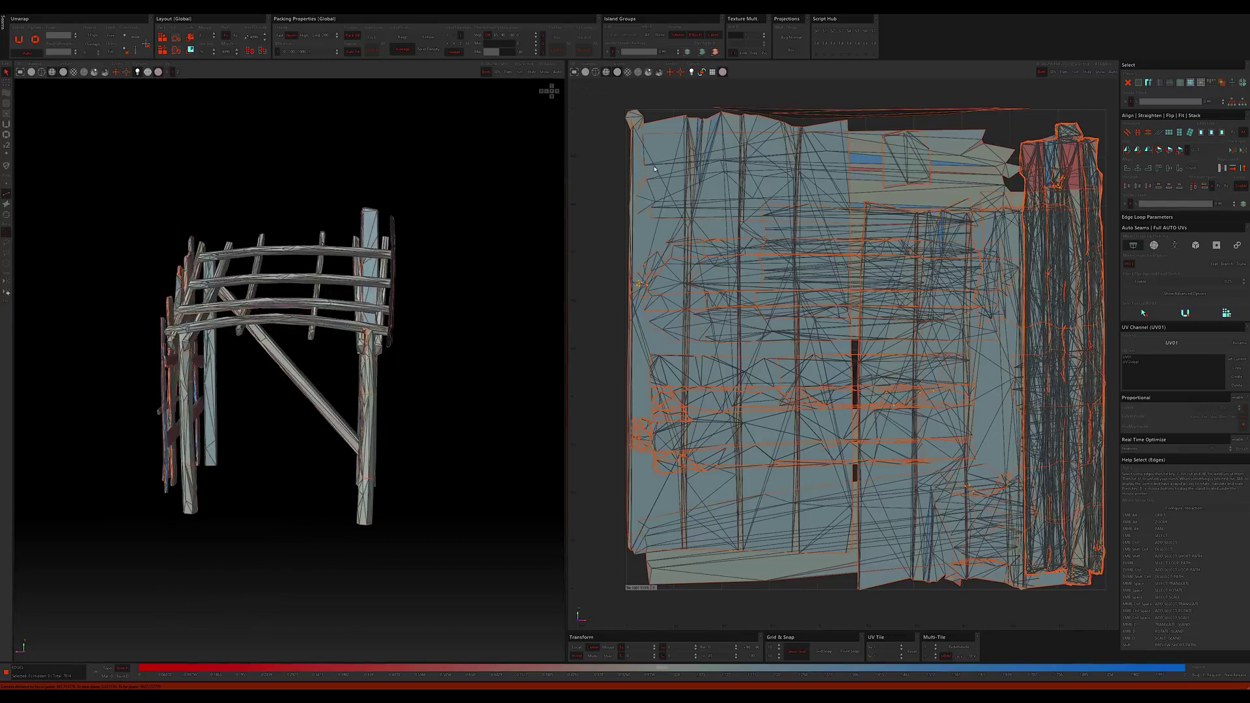
pyautogui.click(1237, 358)
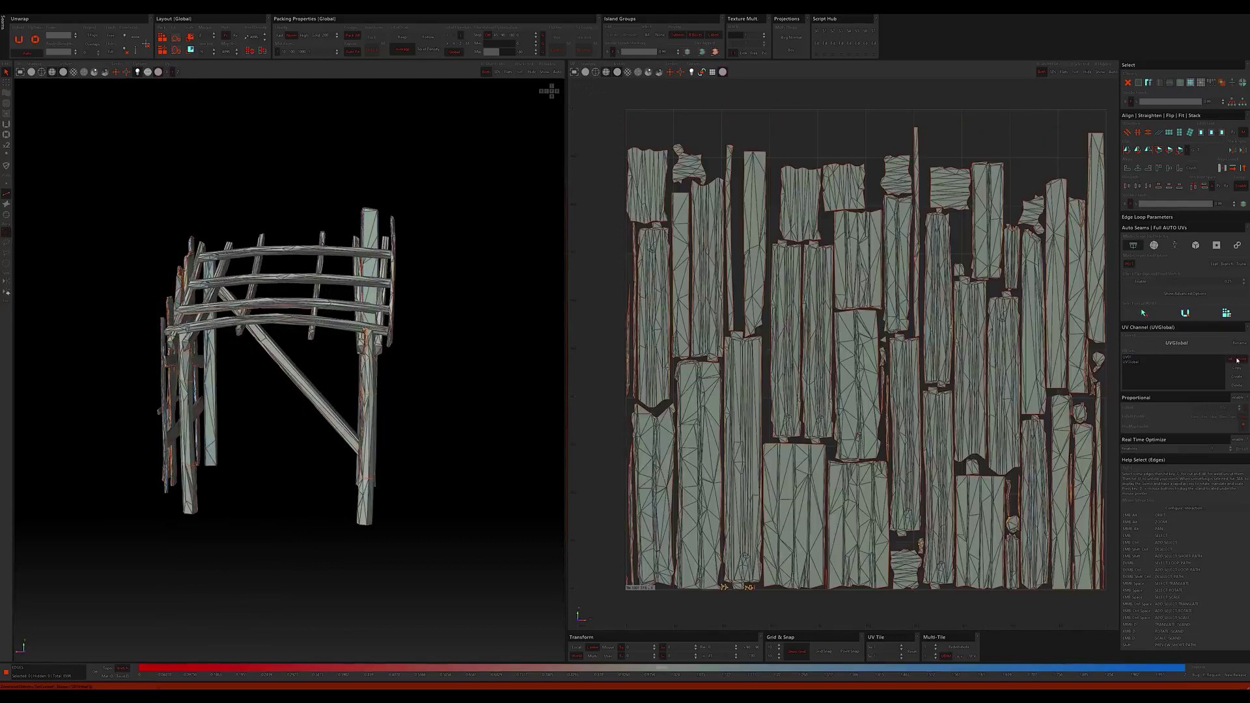
pyautogui.keyDown('alt'); pyautogui.moveTo(457, 248); pyautogui.dragTo(488, 248); pyautogui.keyUp('alt')
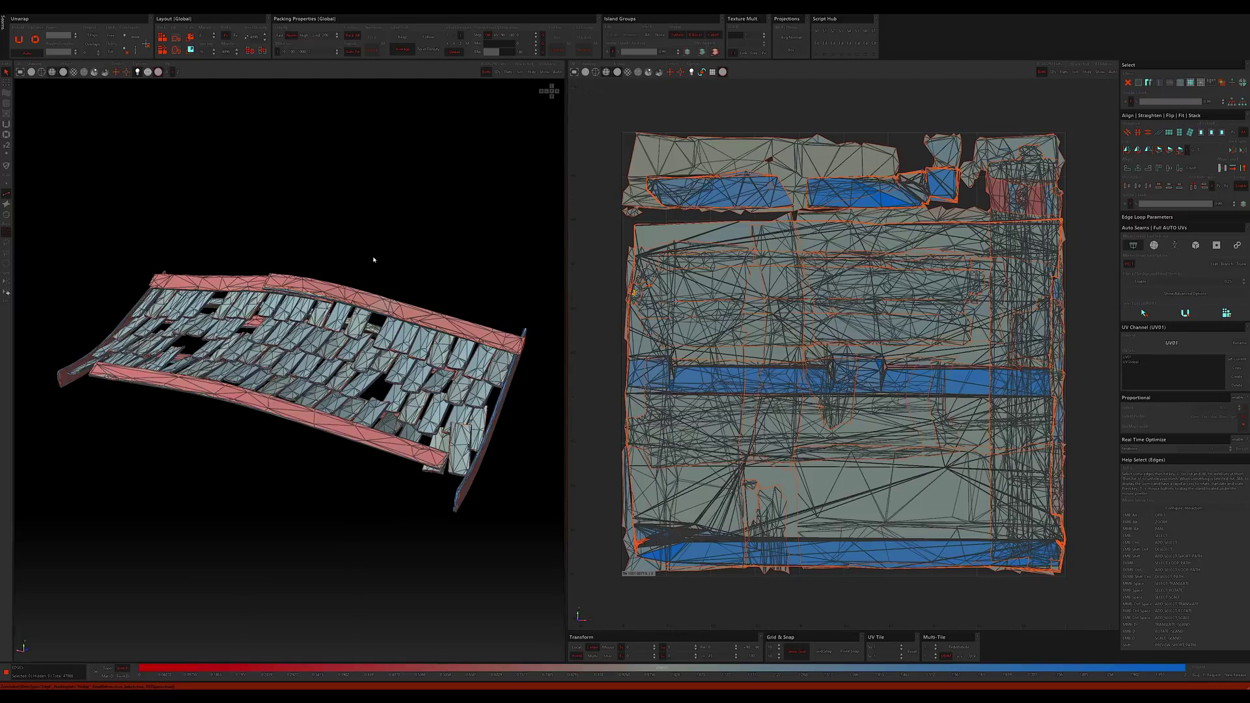
# Set UVGlobal as current for the plank mesh and inspect its packed islands
pyautogui.keyDown('alt'); pyautogui.moveTo(374, 259); pyautogui.dragTo(450, 261); pyautogui.keyUp('alt')
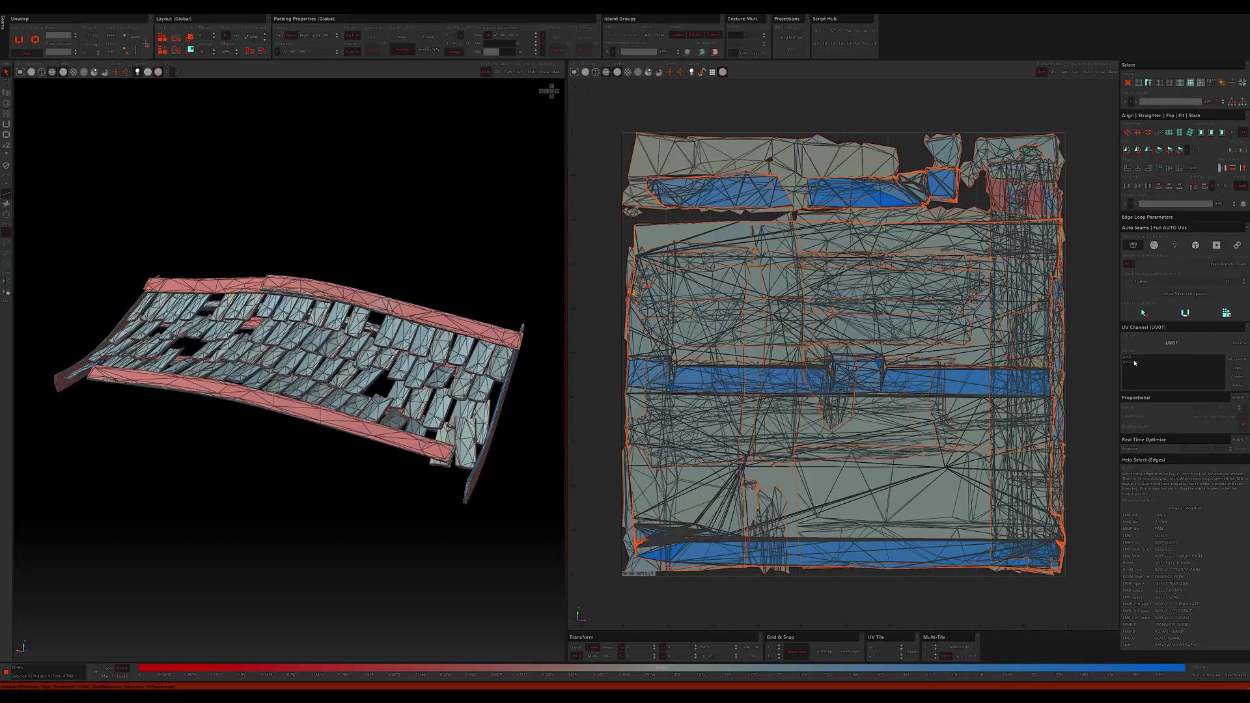
pyautogui.click(1237, 359)
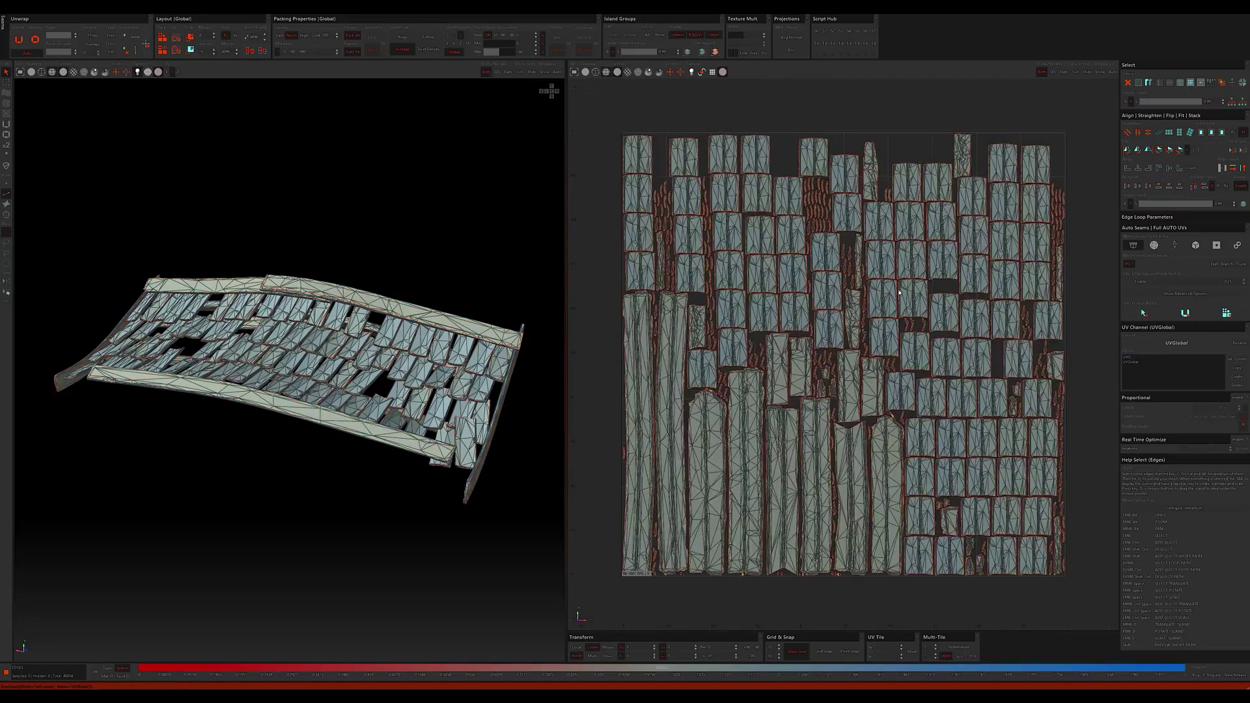
pyautogui.moveTo(418, 223)
pyautogui.keyDown('alt'); pyautogui.mouseDown()
pyautogui.moveTo(399, 246)
pyautogui.moveTo(438, 251)
pyautogui.moveTo(473, 226)
pyautogui.moveTo(474, 196)
pyautogui.moveTo(388, 175)
pyautogui.moveTo(424, 211)
pyautogui.mouseUp(); pyautogui.keyUp('alt')
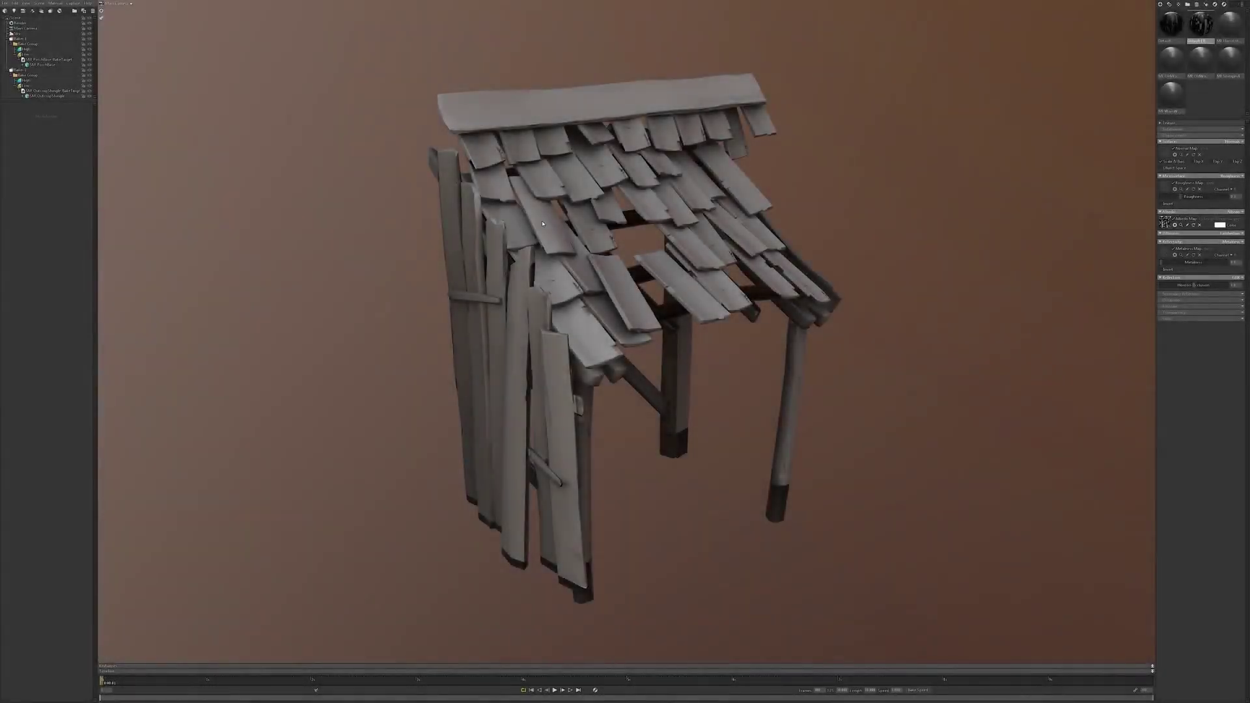
# Select the shingle roof, add a Position map to Baker 2 and preview it on the roof
pyautogui.click(543, 224)
pyautogui.moveTo(542, 224); pyautogui.dragTo(358, 293)
pyautogui.click(26, 70)
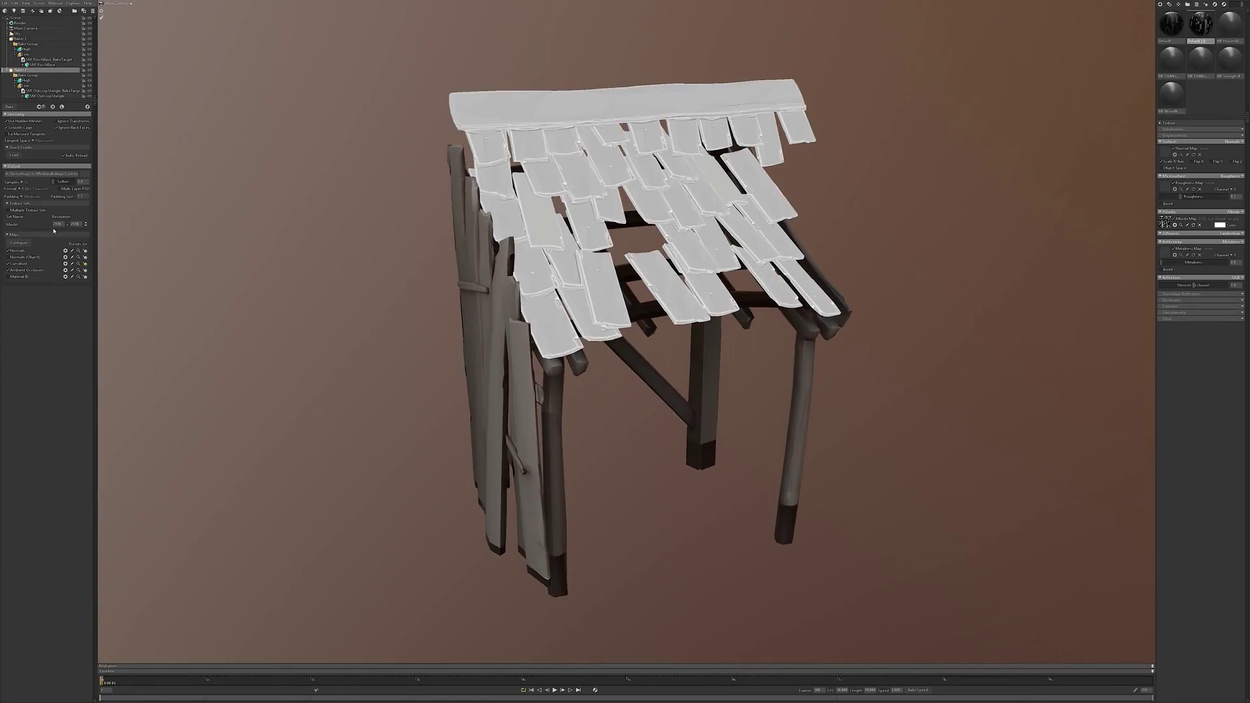
pyautogui.click(16, 246)
pyautogui.click(108, 331)
pyautogui.click(84, 263)
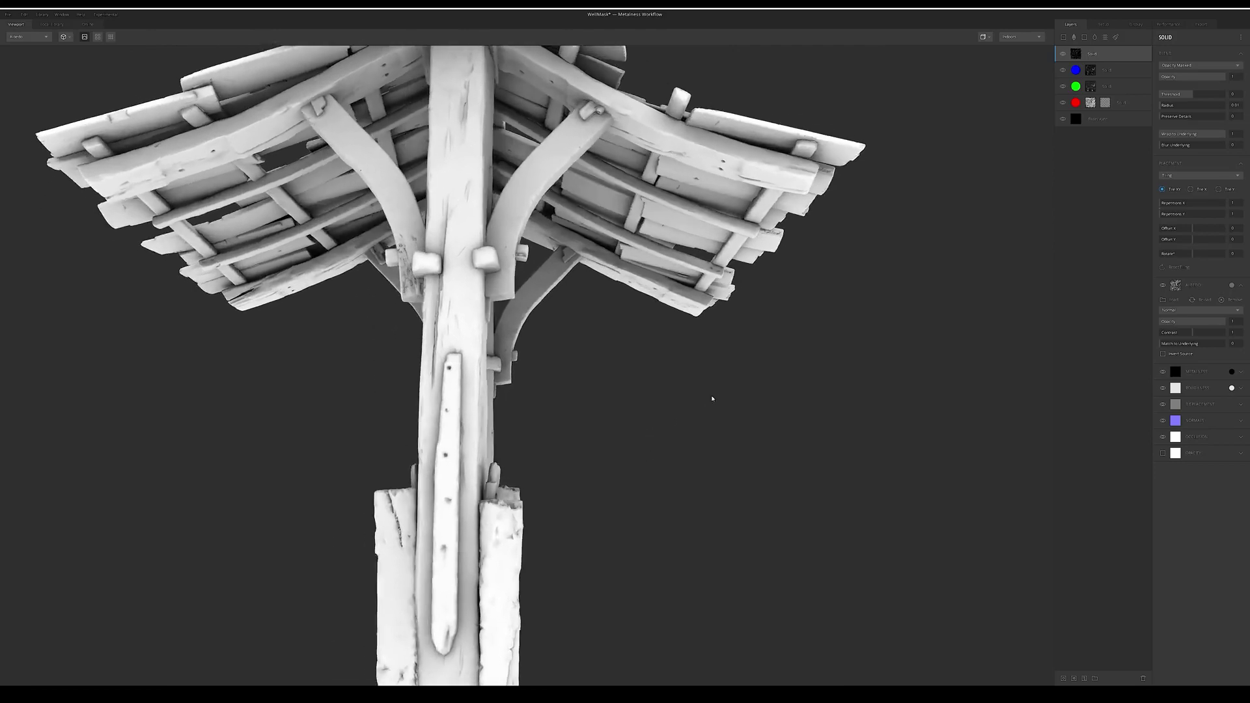
# Toggle the mask layers through red and green, ending with only the blue weathering mask visible
pyautogui.scroll(-5, 716, 340)
pyautogui.keyDown('alt'); pyautogui.moveTo(720, 360); pyautogui.dragTo(635, 469); pyautogui.keyUp('alt')
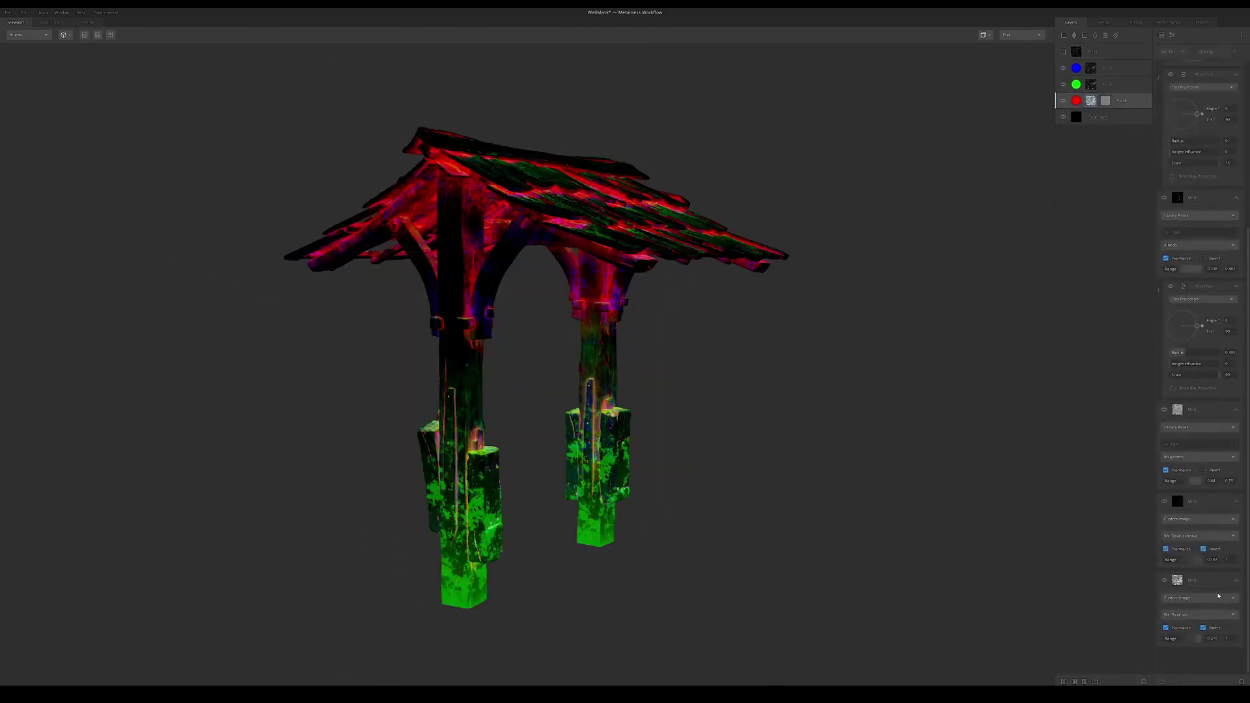
pyautogui.click(1063, 67)
pyautogui.click(1063, 84)
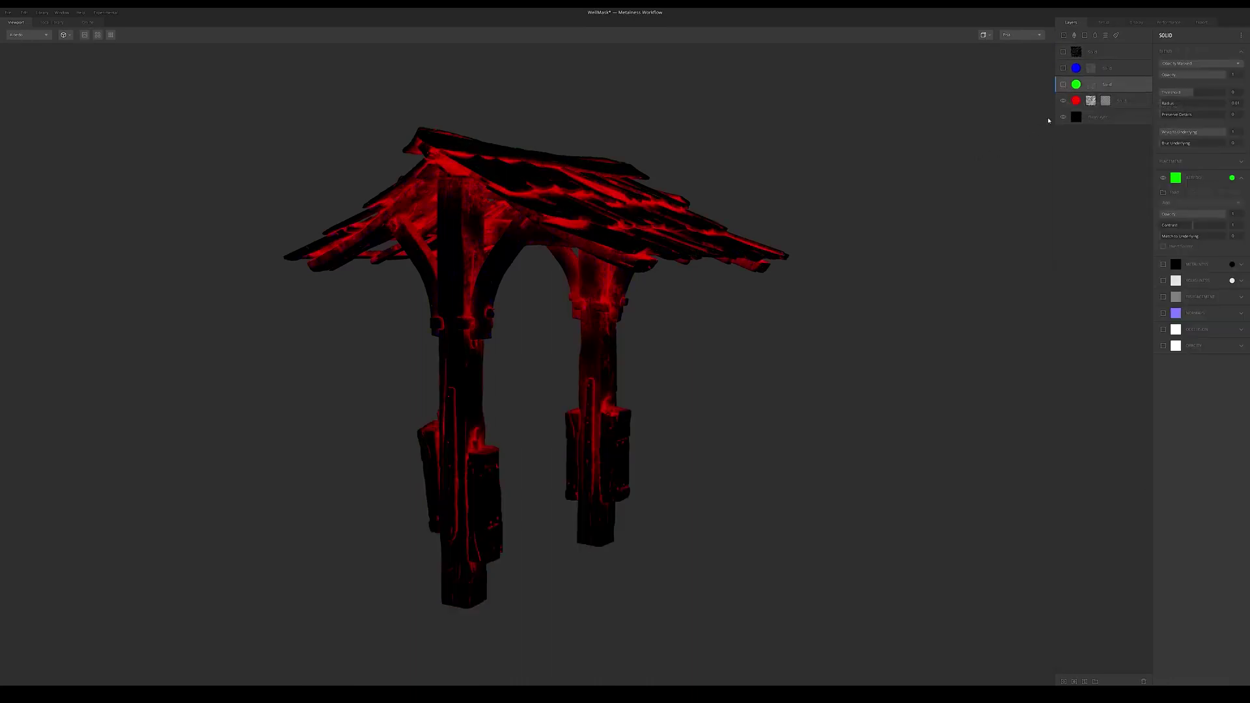
pyautogui.keyDown('alt'); pyautogui.click(1063, 85); pyautogui.keyUp('alt')
pyautogui.click(1063, 85)
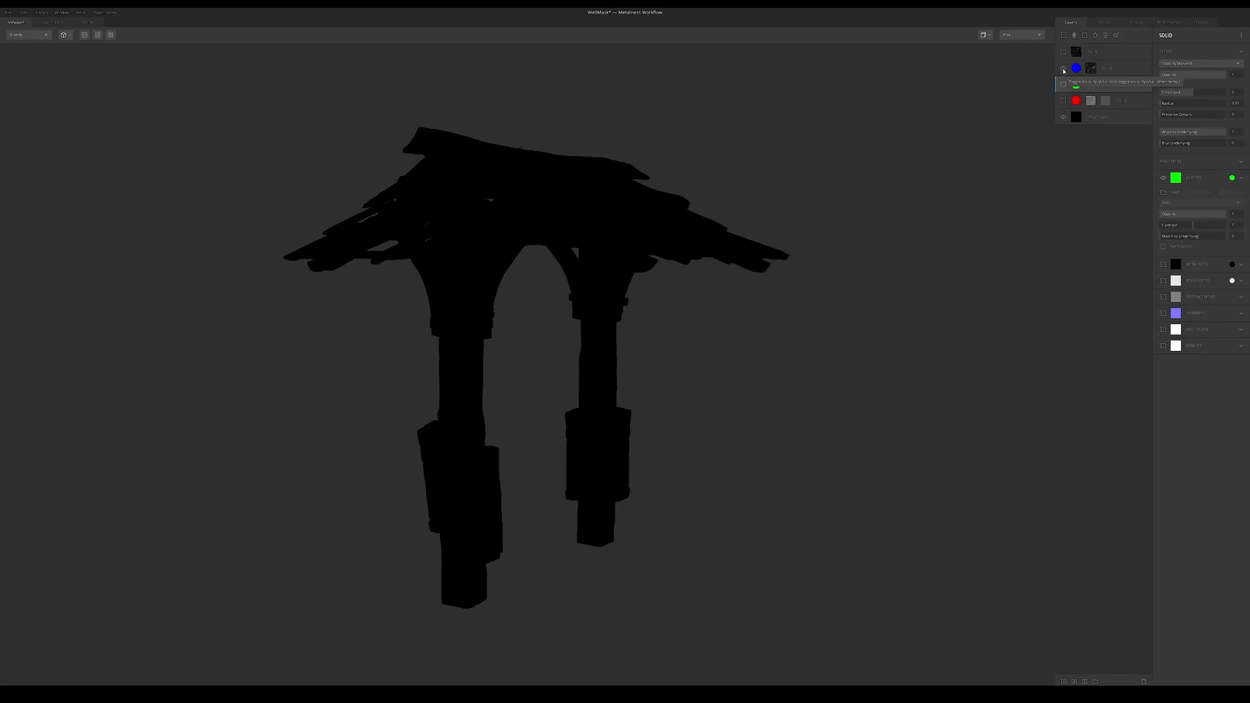
pyautogui.click(1063, 69)
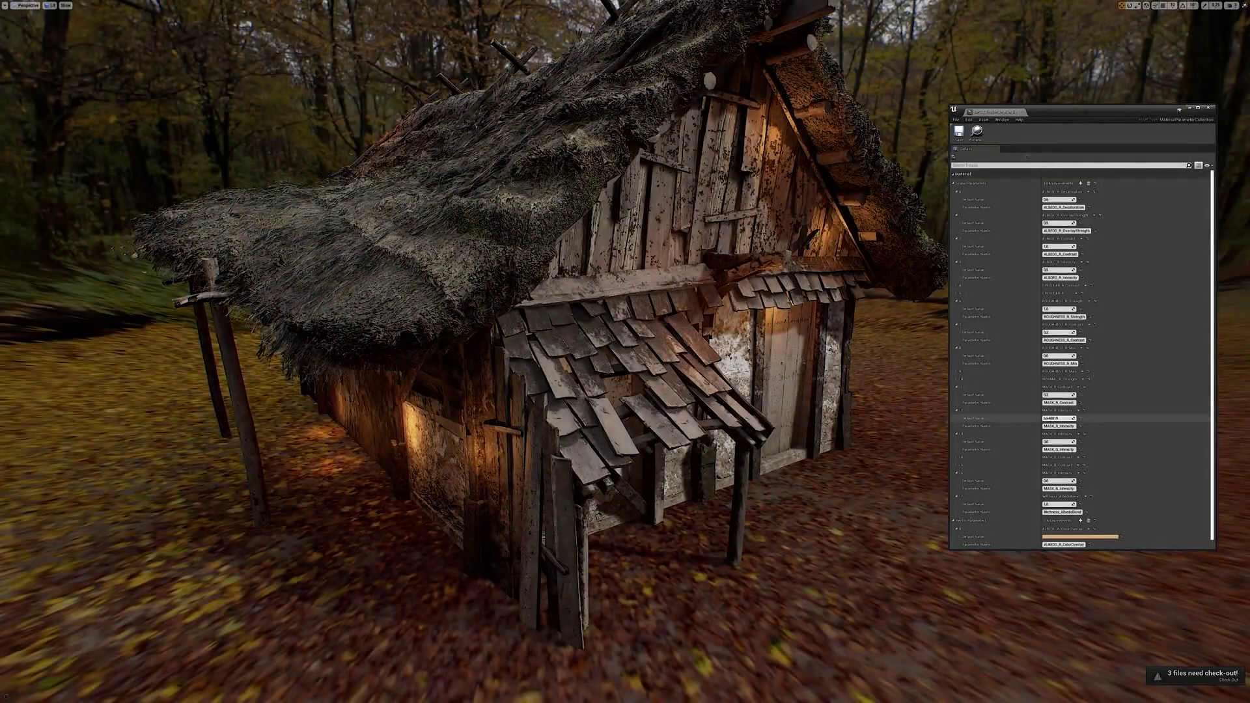
# Raise MASK_G_Intensity so the shingles look wet, then highlight and deselect the BASE_MAT nodes
pyautogui.moveTo(1059, 441); pyautogui.dragTo(1094, 481)
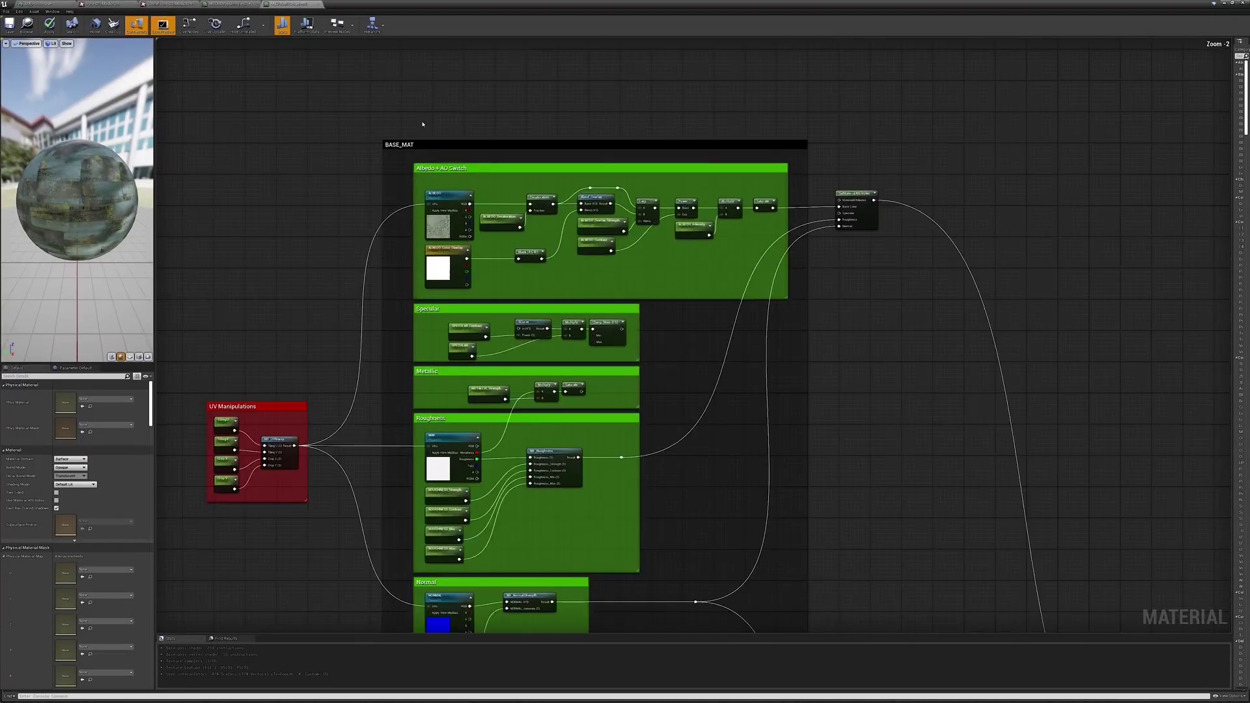
pyautogui.moveTo(729, 470); pyautogui.dragTo(729, 421, button='right')
pyautogui.click(729, 421)
pyautogui.hotkey('ctrl', 'a')
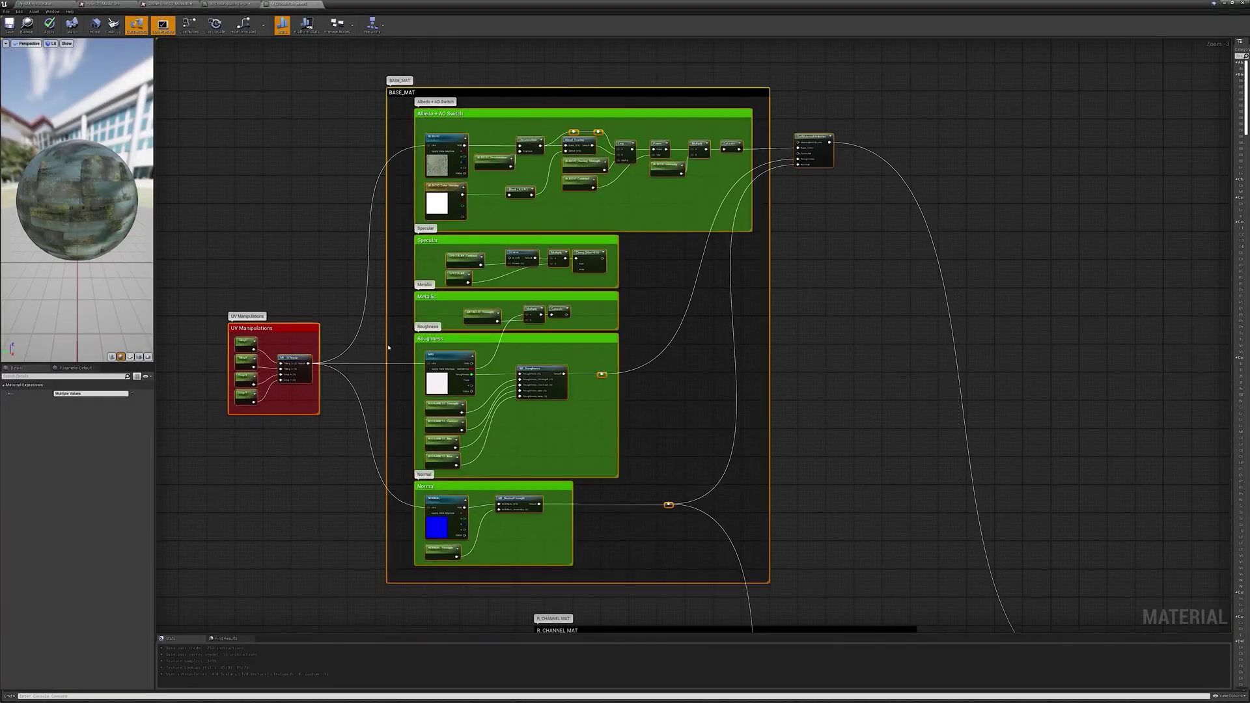
pyautogui.click(849, 396)
pyautogui.scroll(-4, 849, 396)
# Select and deselect the R_CHANNEL MAT group, then frame the RGB_MASK comment below it
pyautogui.moveTo(879, 438); pyautogui.dragTo(815, 301, button='right')
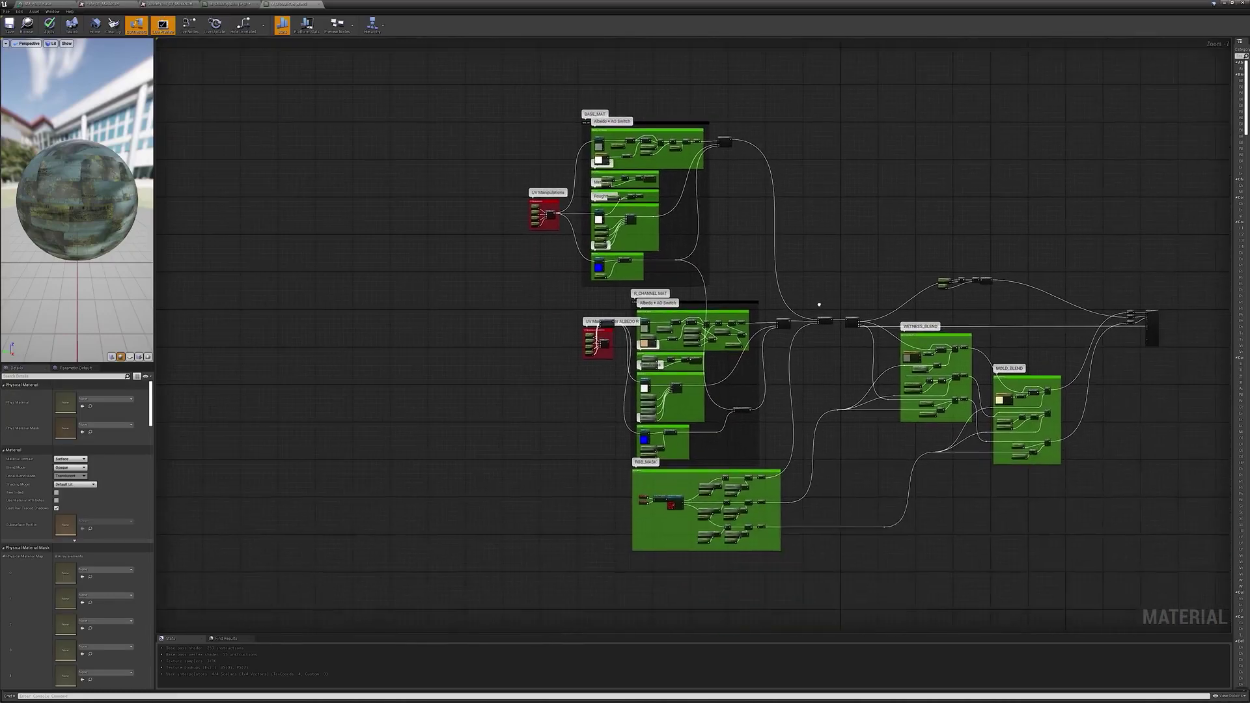
pyautogui.scroll(3, 755, 299)
pyautogui.scroll(1, 754, 298)
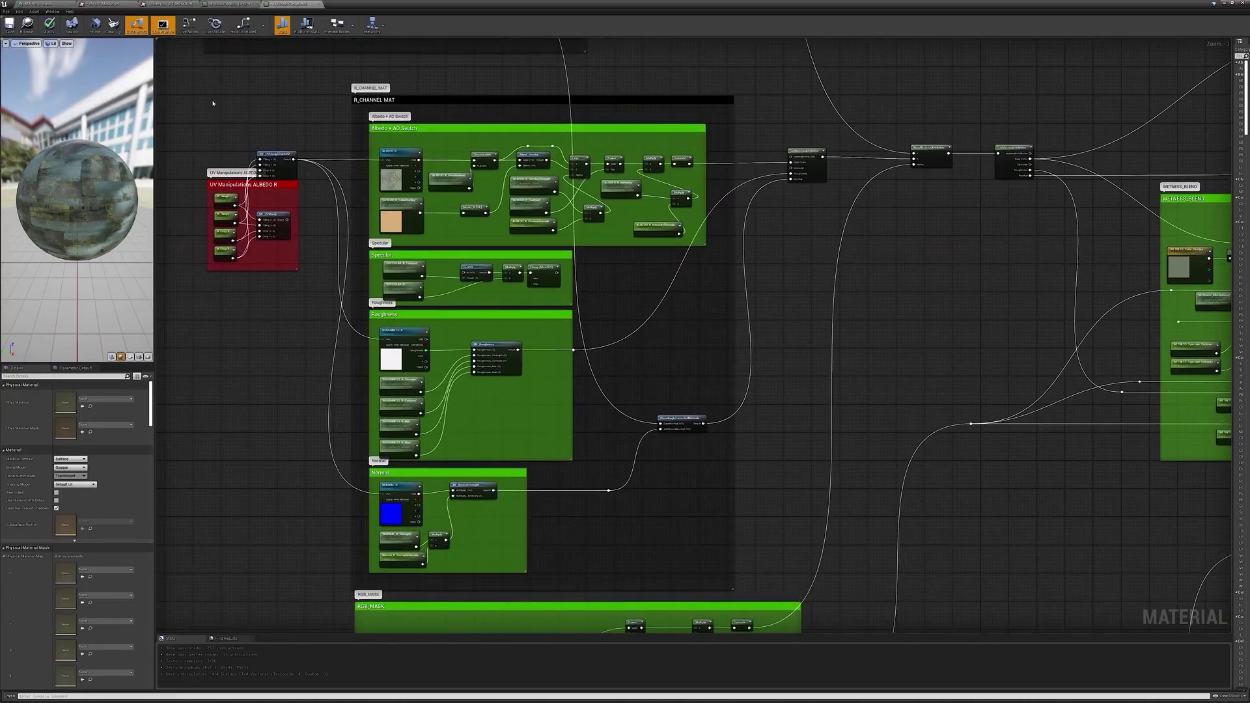
pyautogui.moveTo(182, 76); pyautogui.dragTo(807, 540)
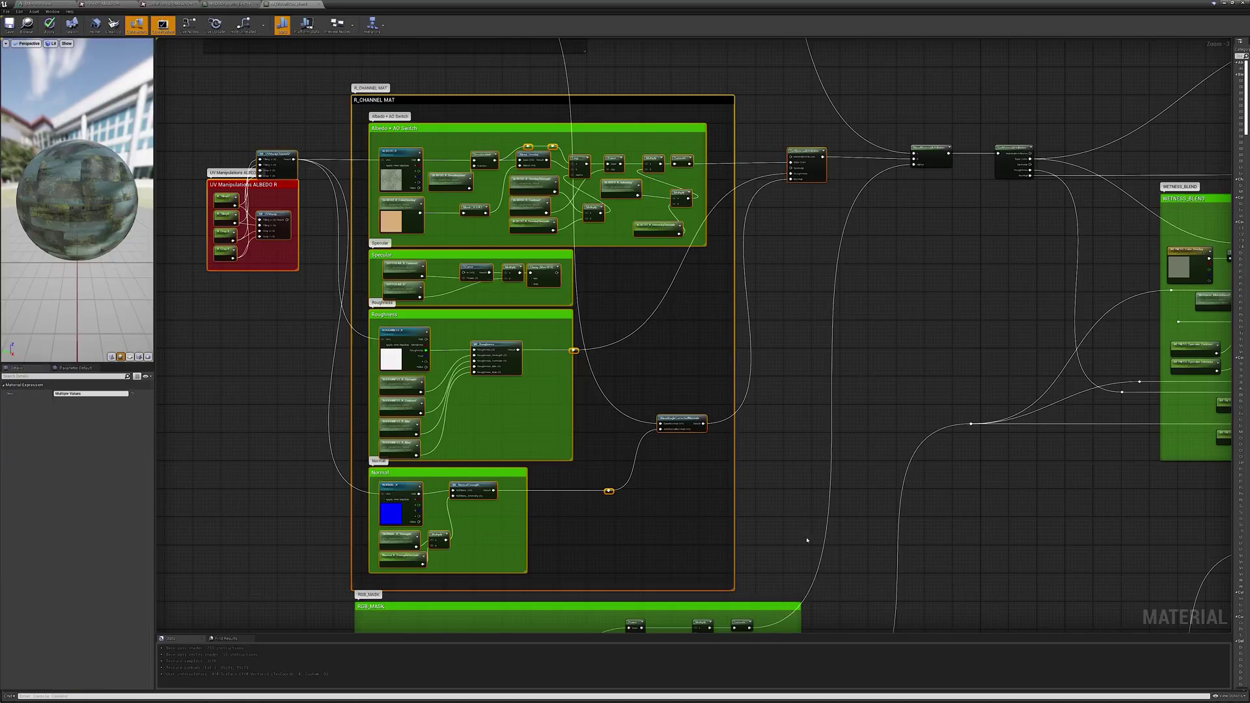
pyautogui.click(790, 411)
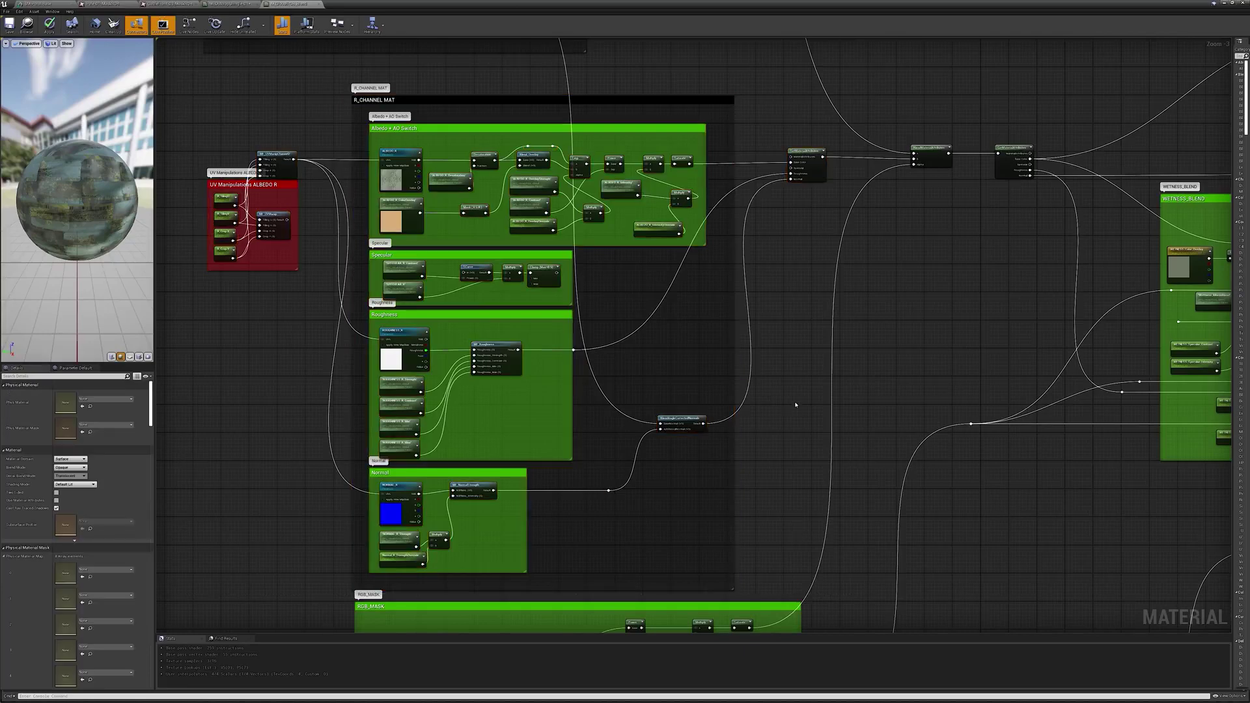
pyautogui.scroll(-5, 797, 416)
pyautogui.scroll(5, 787, 443)
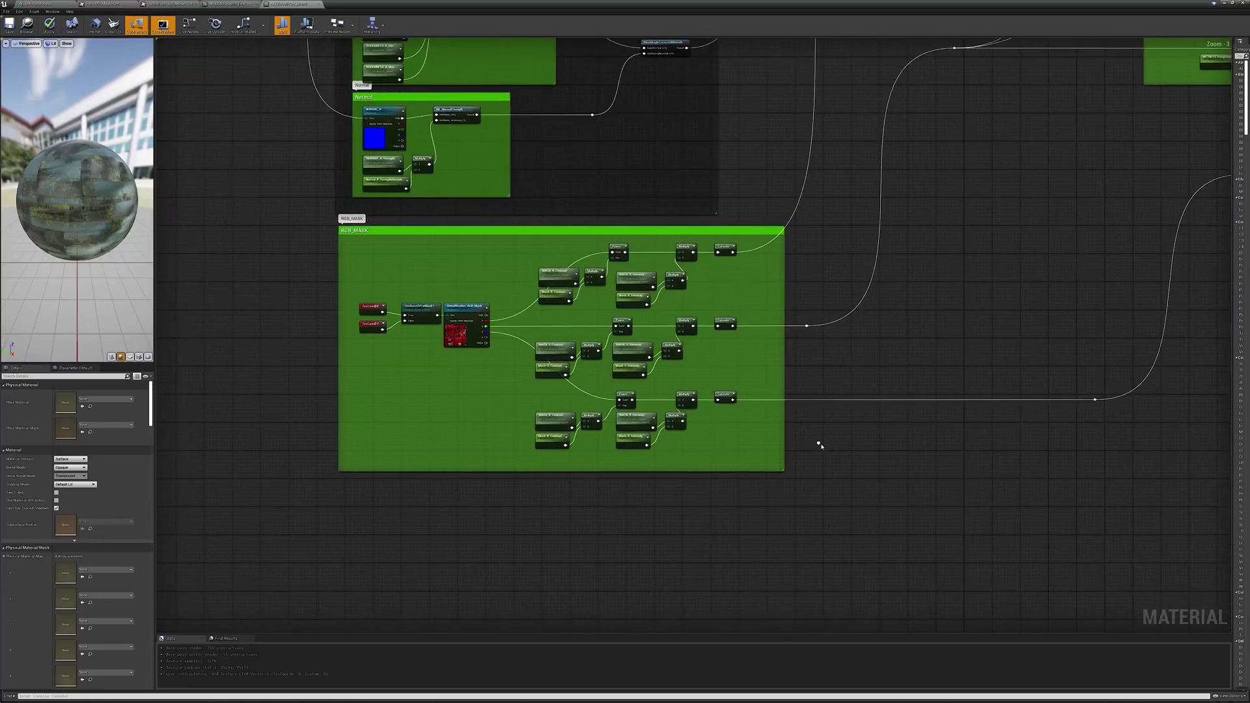
# Select the RGB_MASK nodes, then bring WETNESS_BLEND, MOLD_BLEND and the output node into view
pyautogui.moveTo(859, 501); pyautogui.dragTo(263, 208)
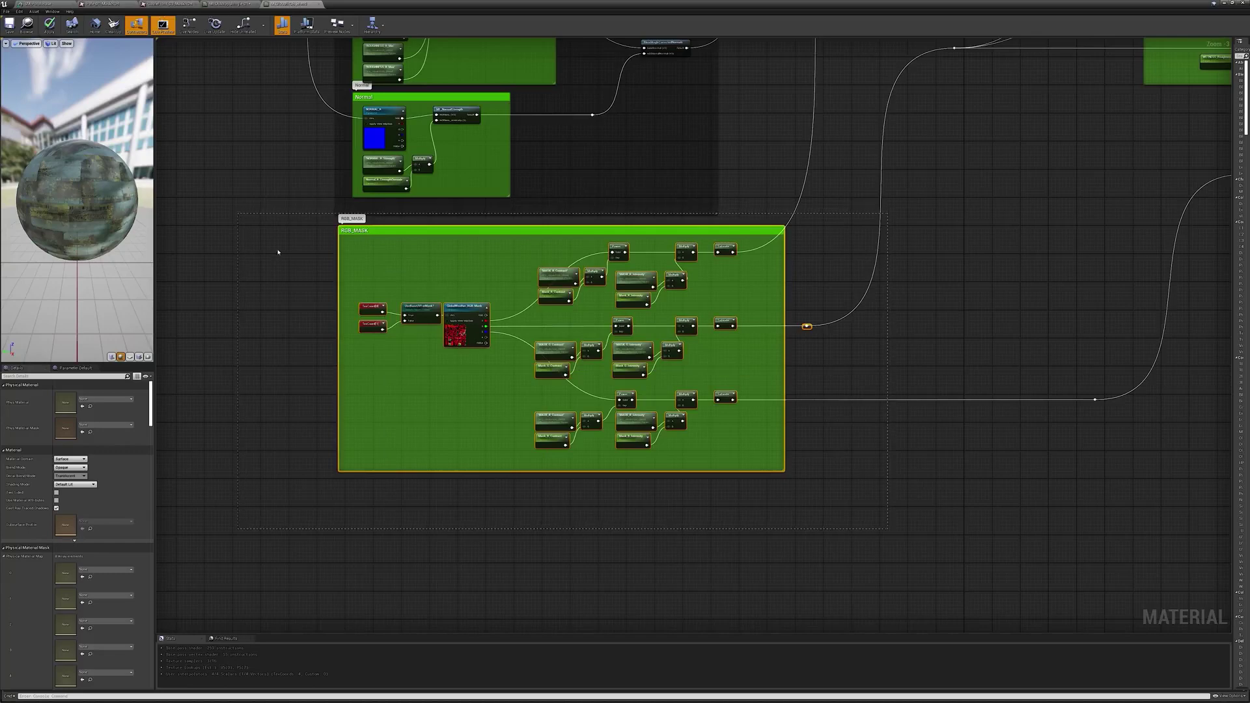
pyautogui.scroll(3, 430, 347)
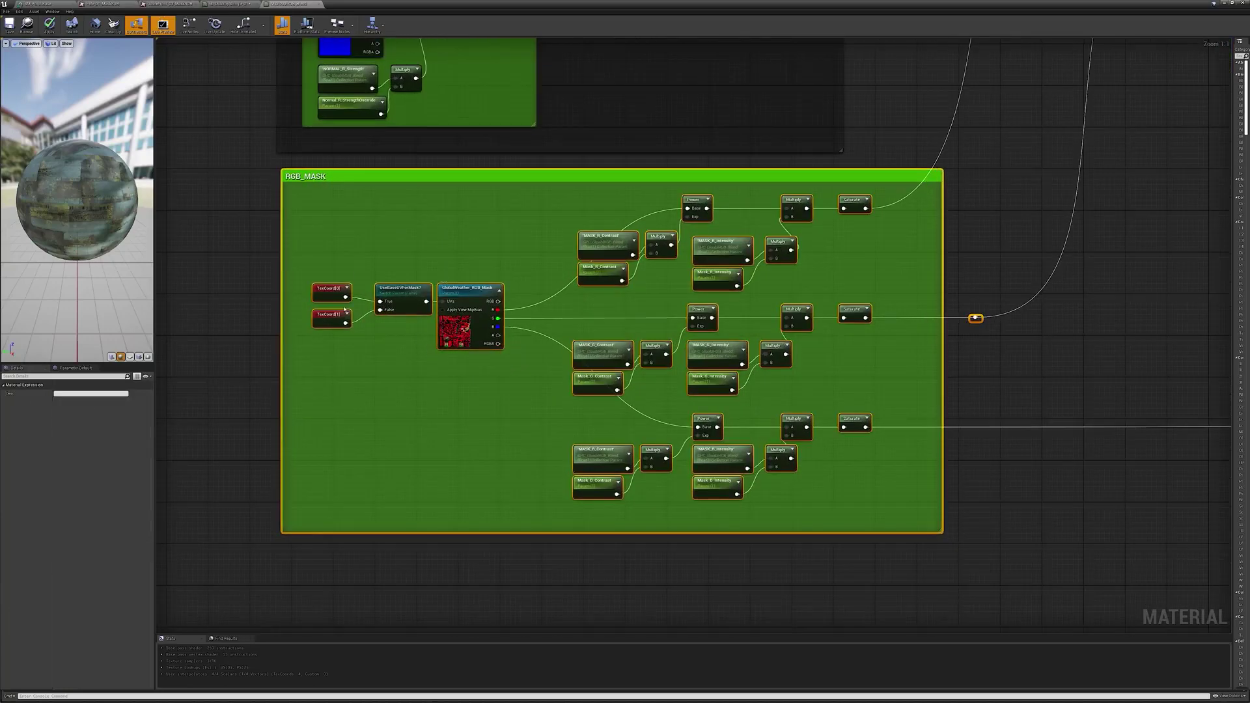
pyautogui.scroll(-5, 924, 372)
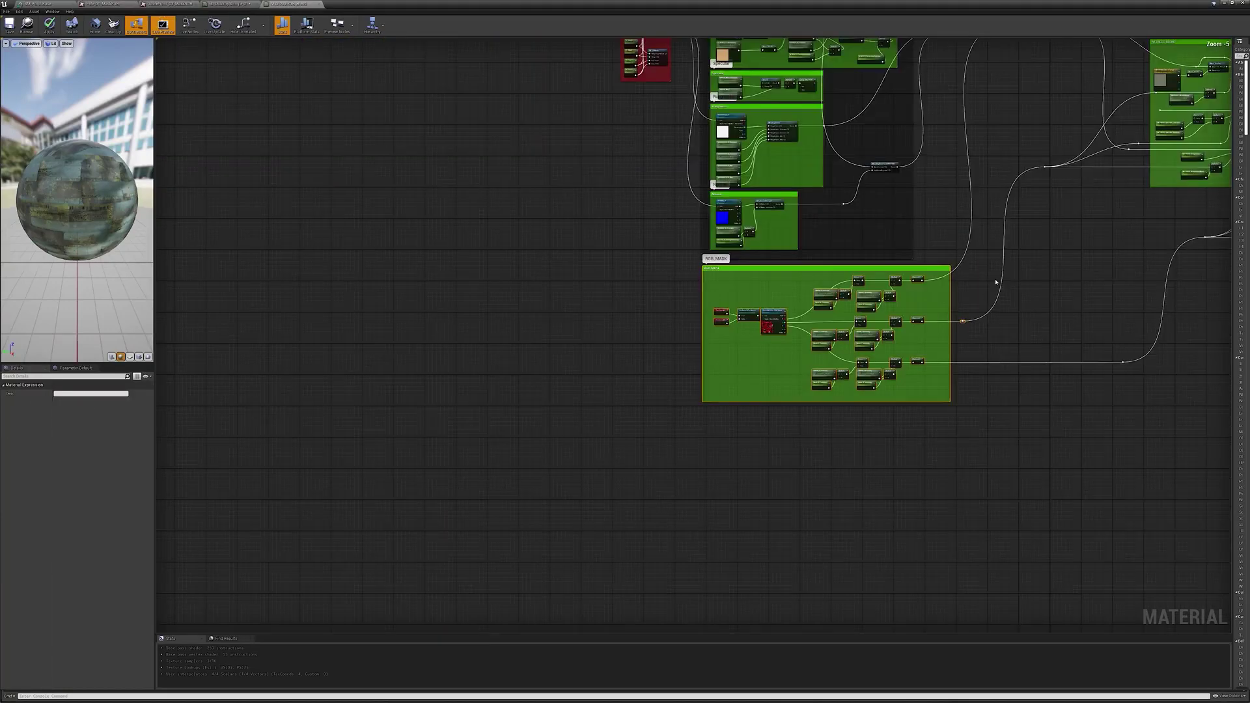
pyautogui.moveTo(995, 280); pyautogui.dragTo(401, 556, button='right')
pyautogui.scroll(2, 460, 517)
pyautogui.moveTo(462, 515); pyautogui.dragTo(311, 593, button='right')
pyautogui.click(310, 482)
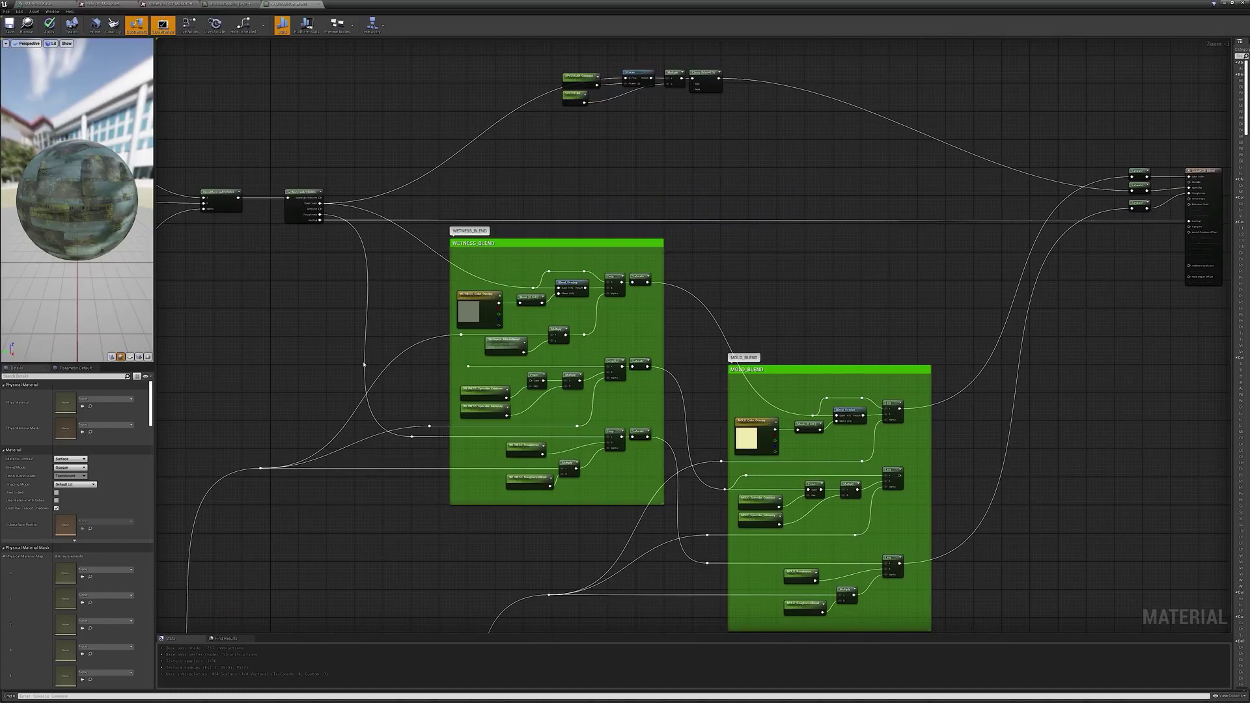
# Highlight the WETNESS_BLEND and MOLD_BLEND groups in turn, then clear the selection
pyautogui.moveTo(448, 262); pyautogui.dragTo(679, 594)
pyautogui.moveTo(699, 329); pyautogui.dragTo(638, 251, button='right')
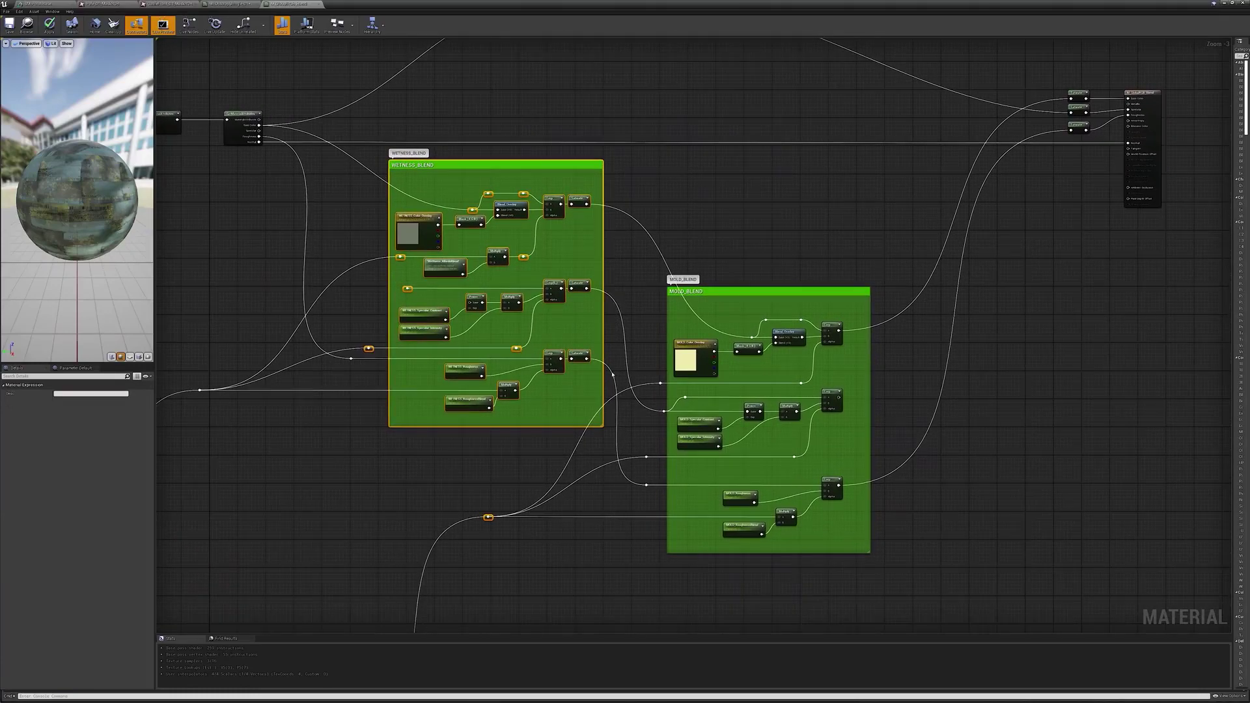
pyautogui.click(639, 250)
pyautogui.click(725, 374)
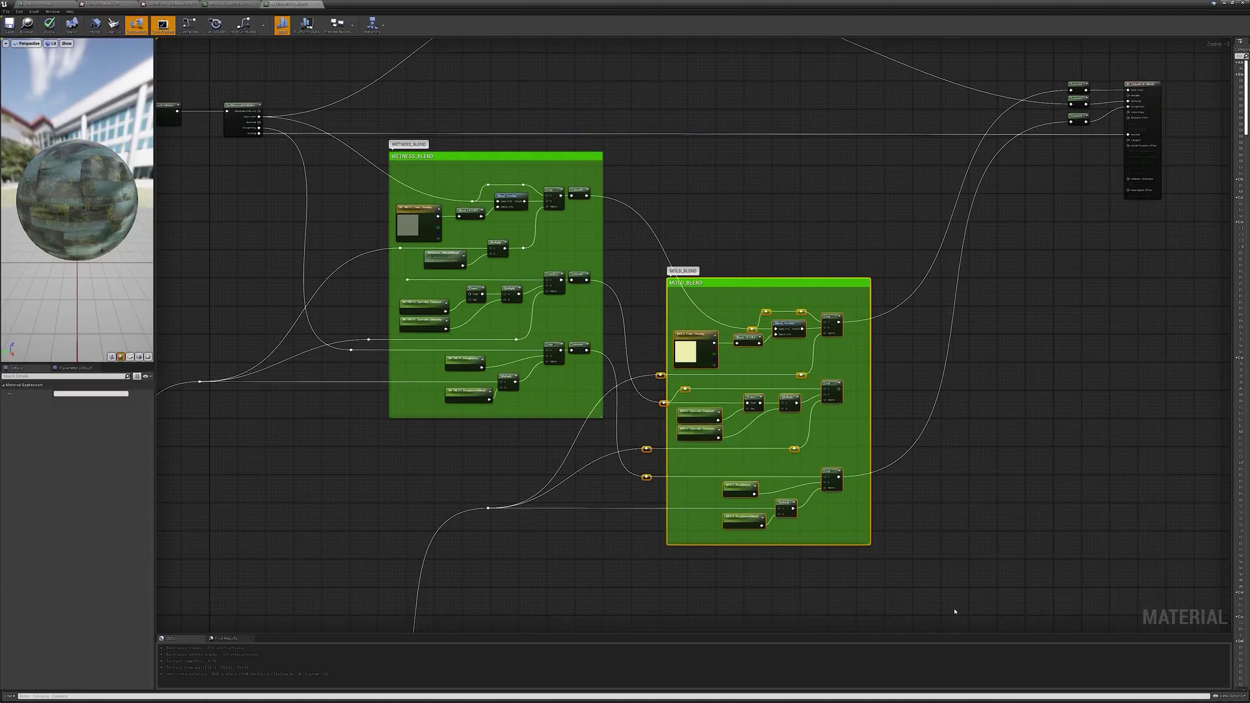
pyautogui.click(969, 552)
pyautogui.moveTo(969, 552); pyautogui.dragTo(848, 649, button='right')
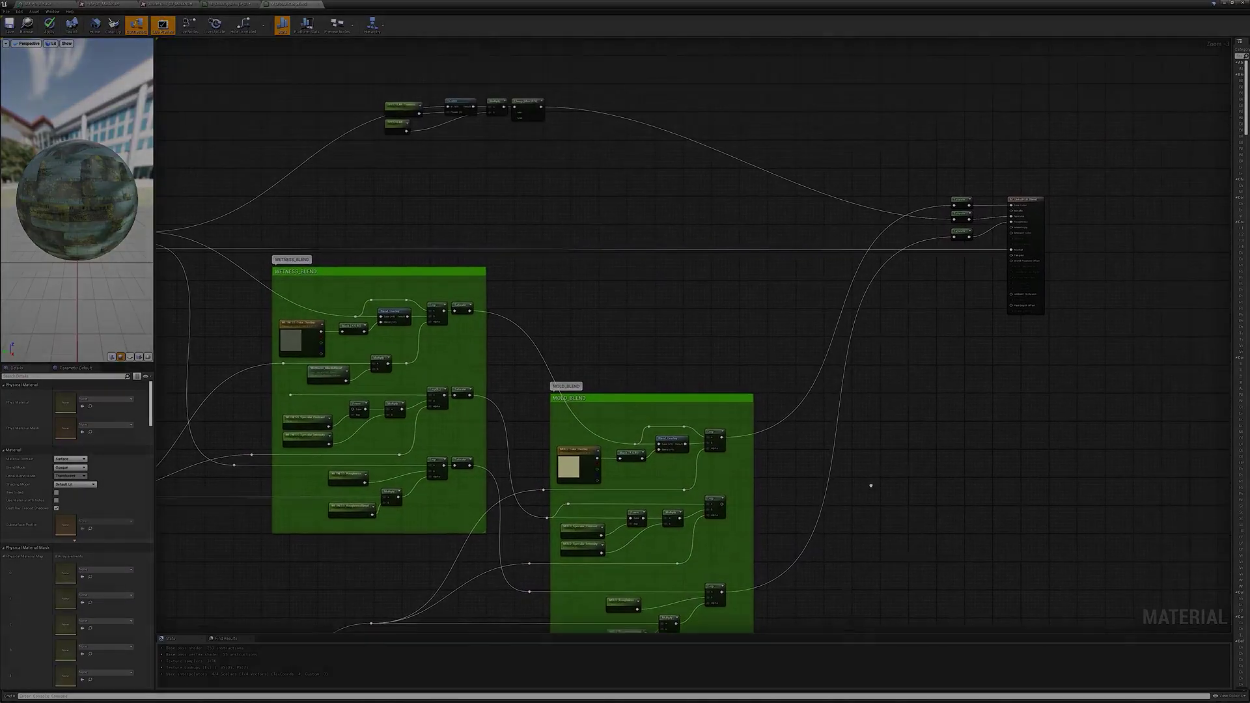
pyautogui.moveTo(848, 650); pyautogui.dragTo(815, 697, button='right')
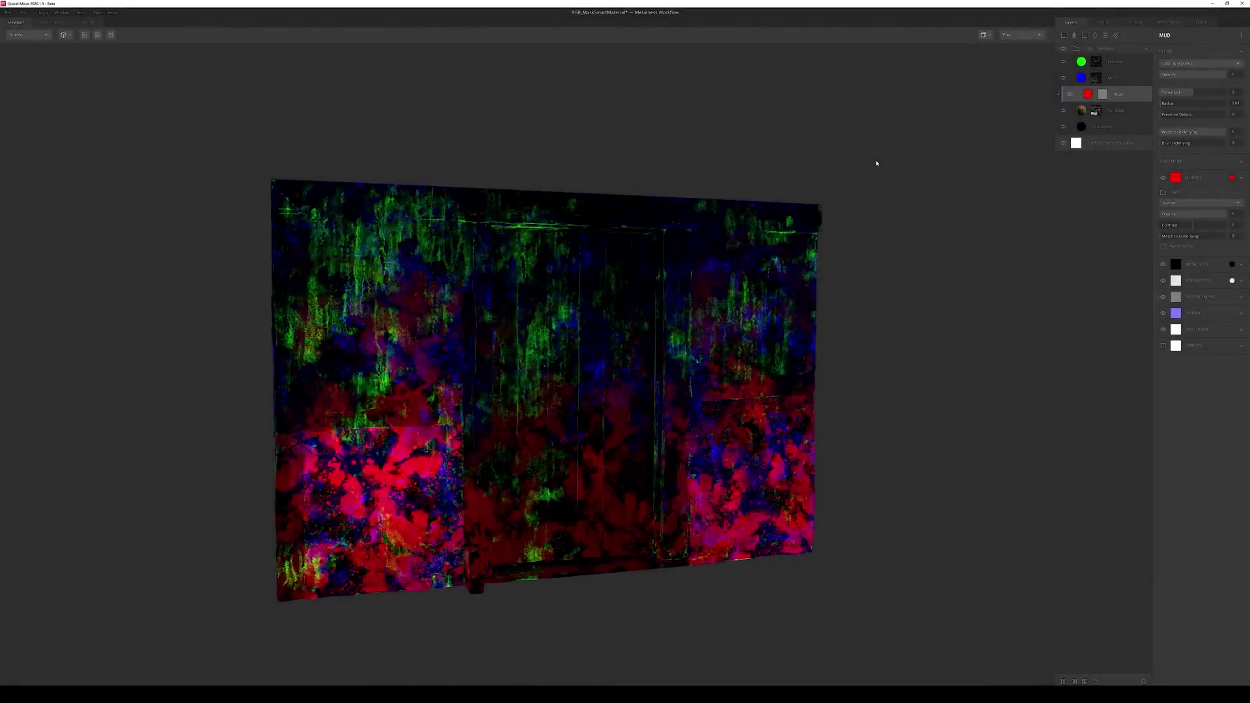
# Toggle the green Leakage and blue layers off and back on, then open each layer's mask stack
pyautogui.click(1063, 63)
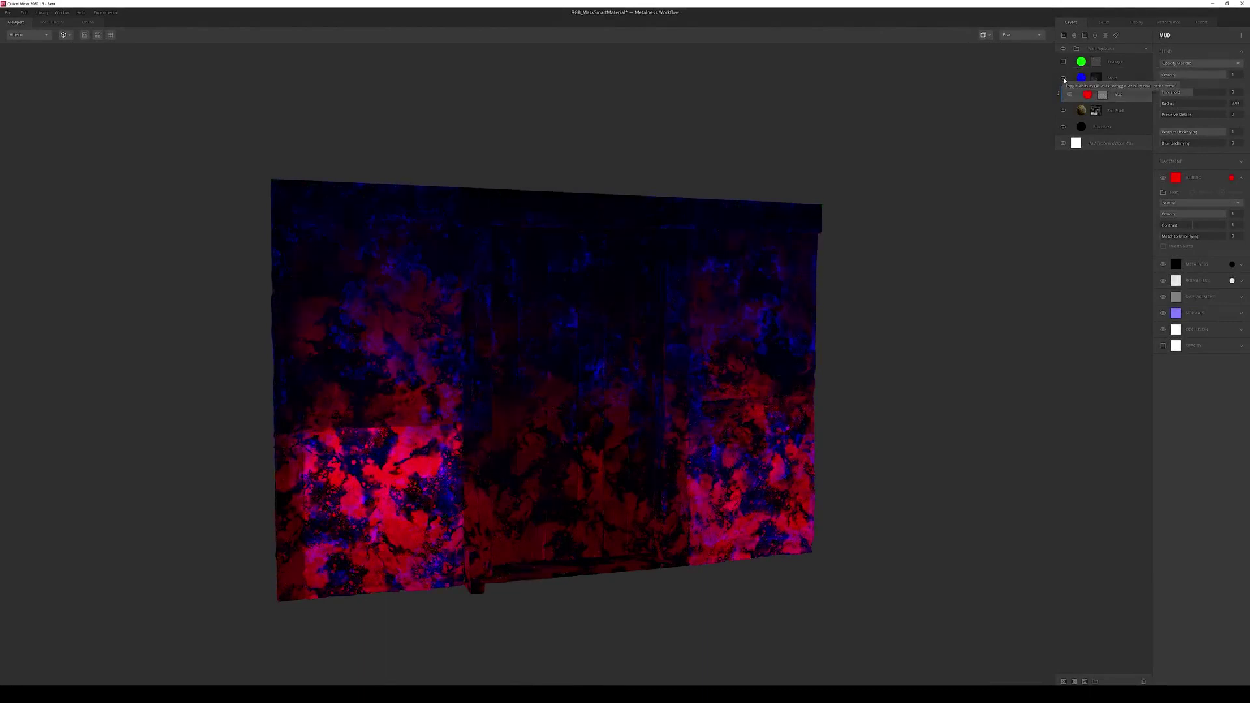
pyautogui.click(1064, 78)
pyautogui.click(1064, 78)
pyautogui.click(1064, 61)
pyautogui.click(1116, 61)
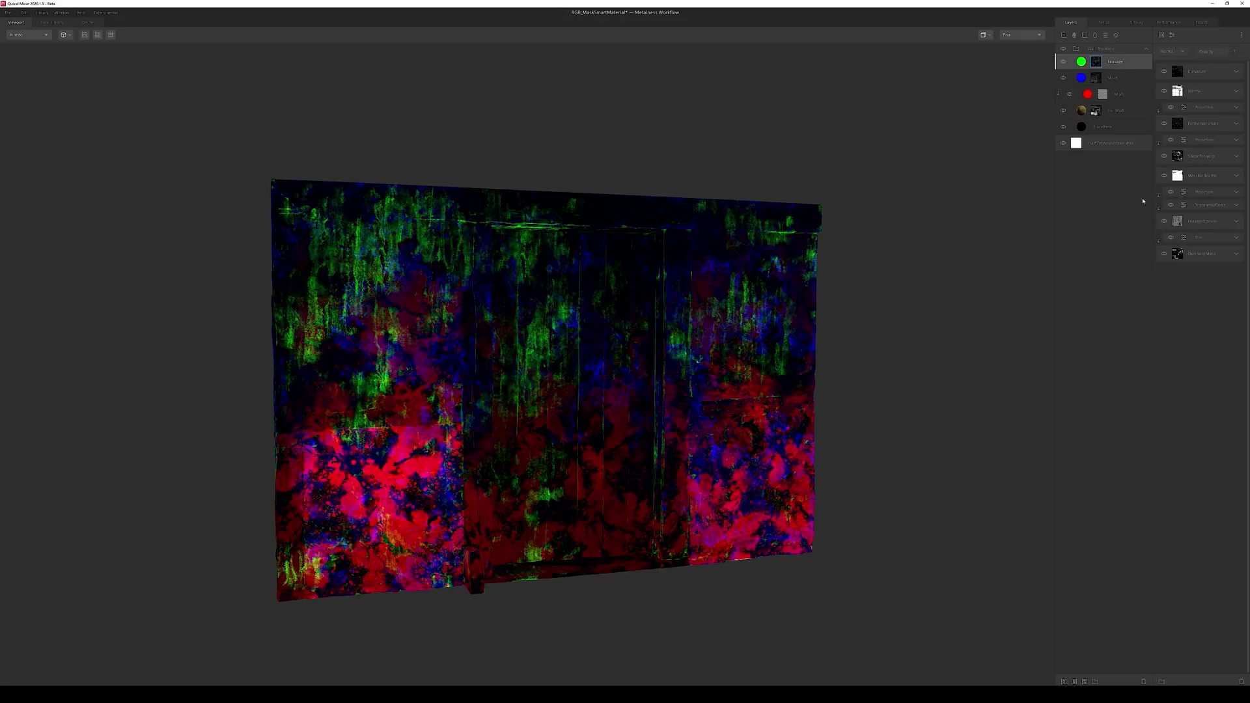
pyautogui.click(1100, 79)
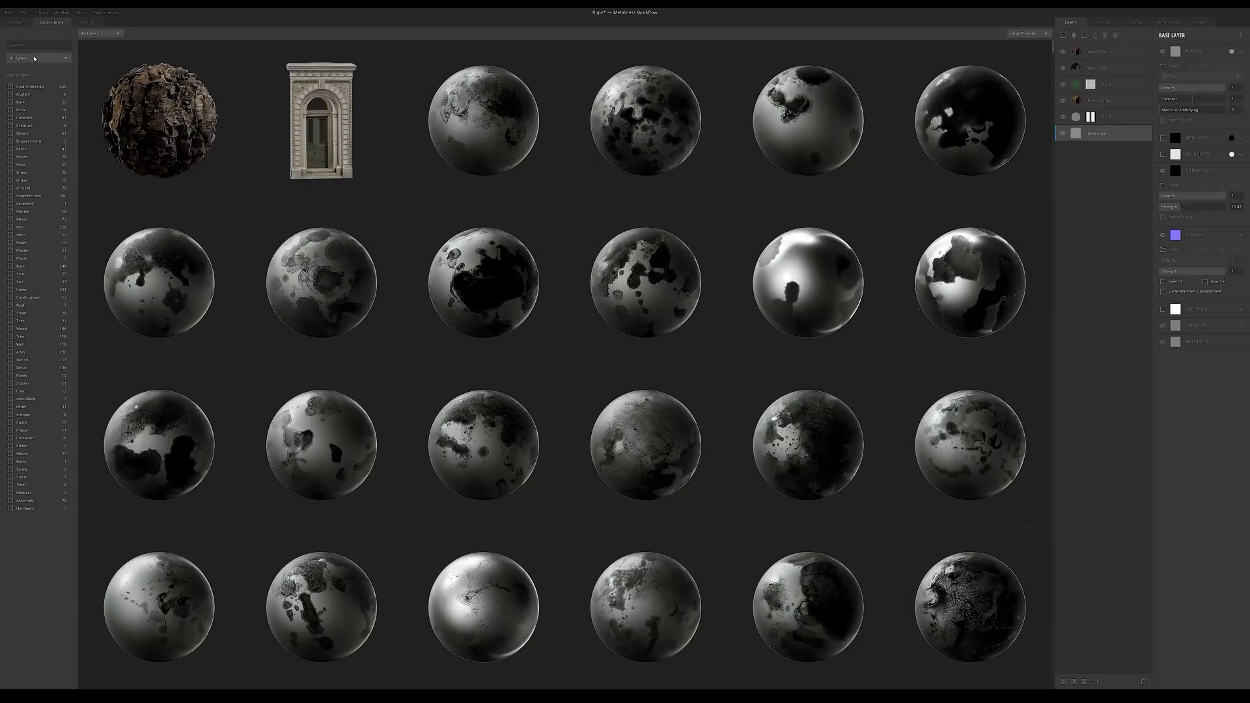
# Filter the material library to Smart Materials and scroll through the results
pyautogui.click(35, 58)
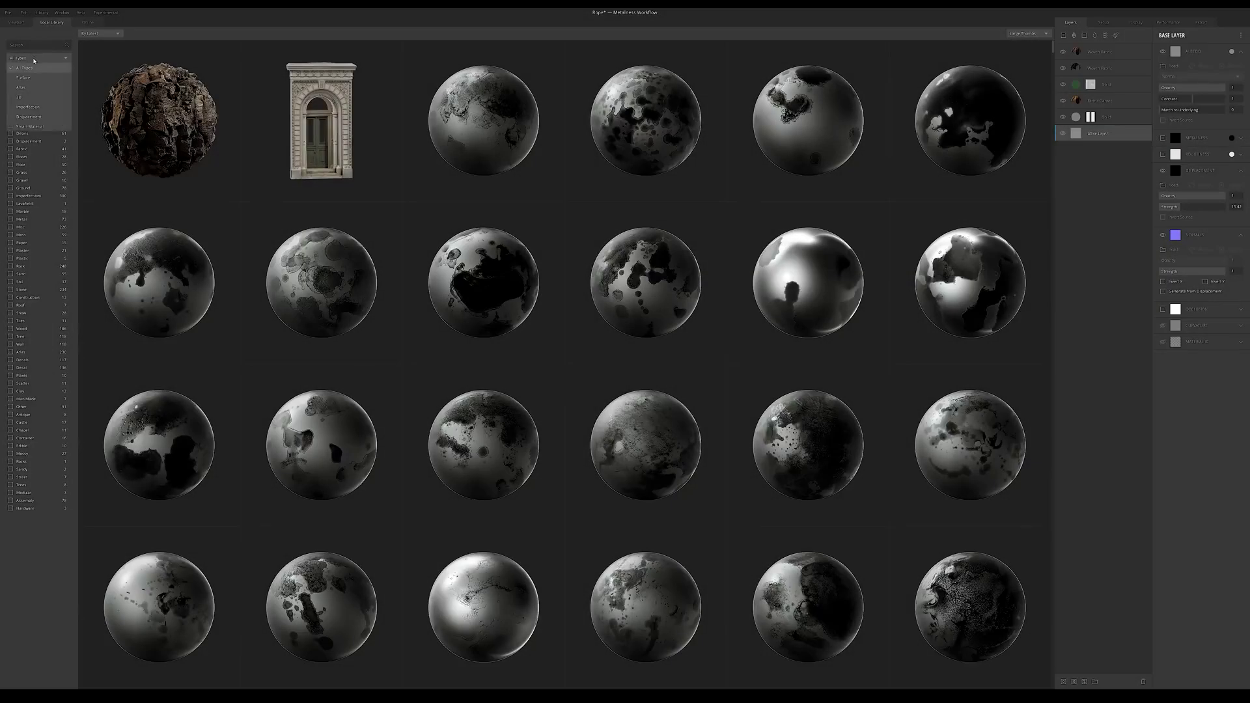
pyautogui.click(38, 128)
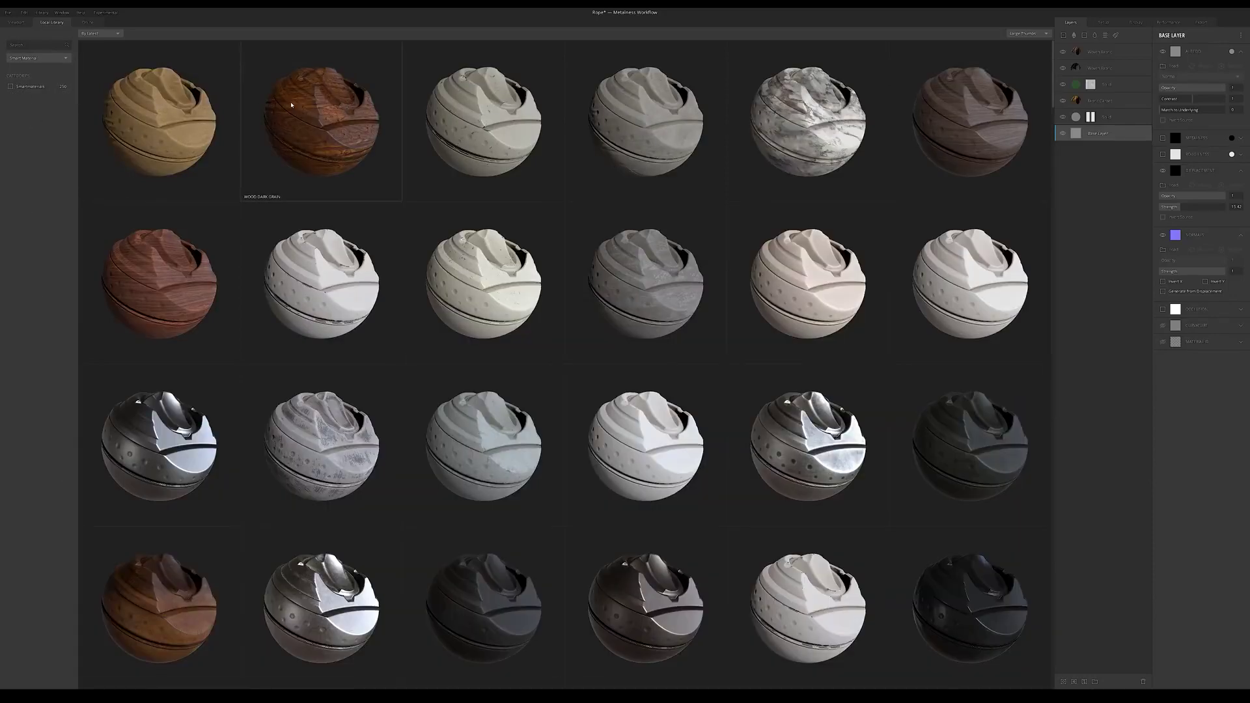
pyautogui.scroll(-5, 927, 345)
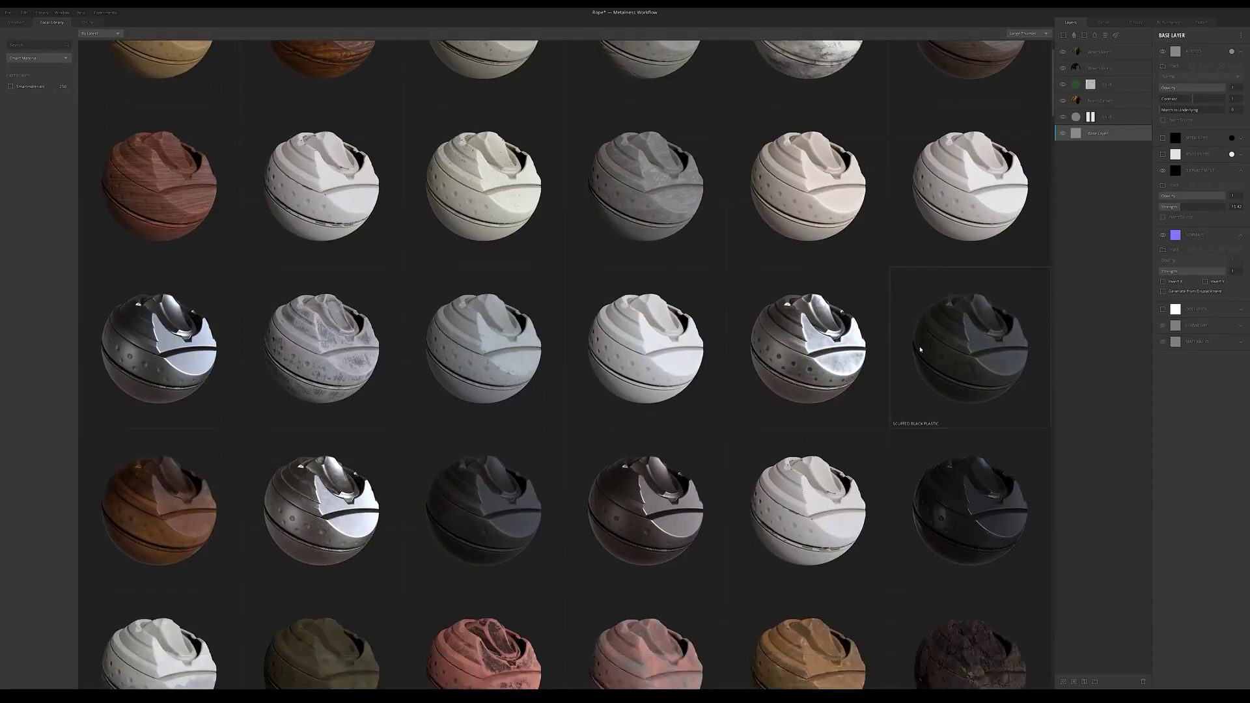
pyautogui.scroll(-2, 920, 350)
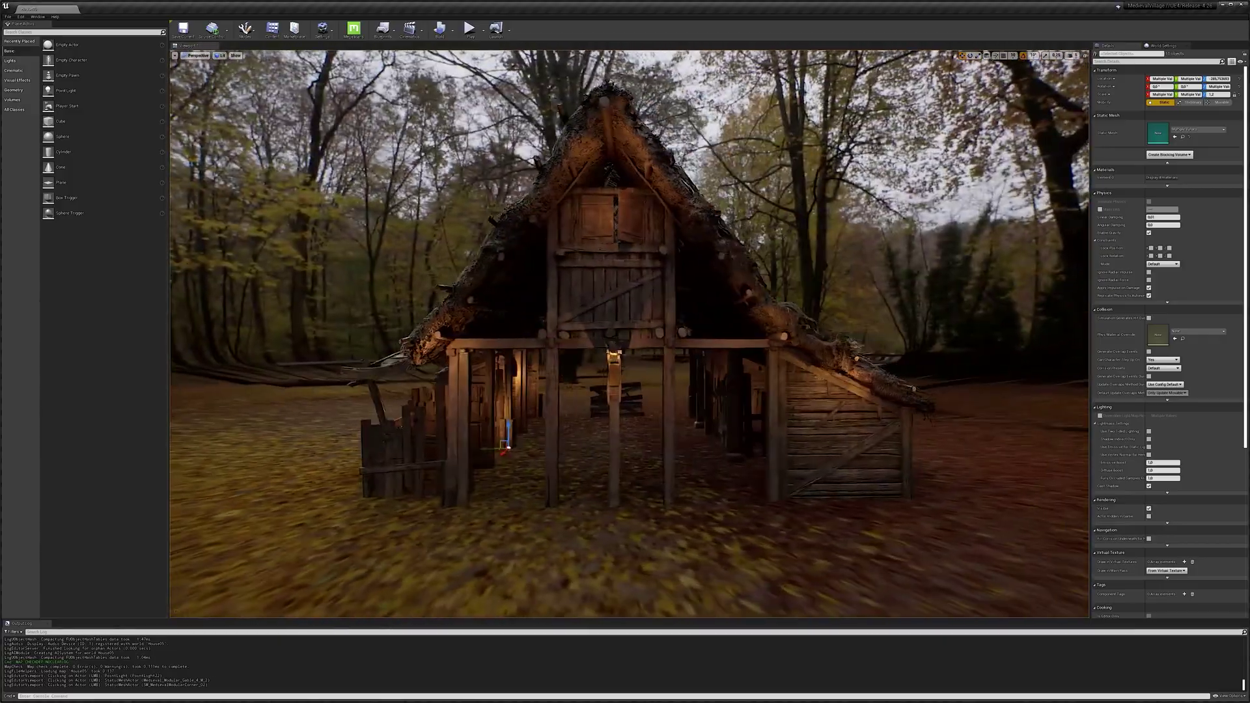
# Inspect the facade, pole, shed walls, boarded window, fence and post actors in Details
pyautogui.click(612, 280)
pyautogui.click(617, 436)
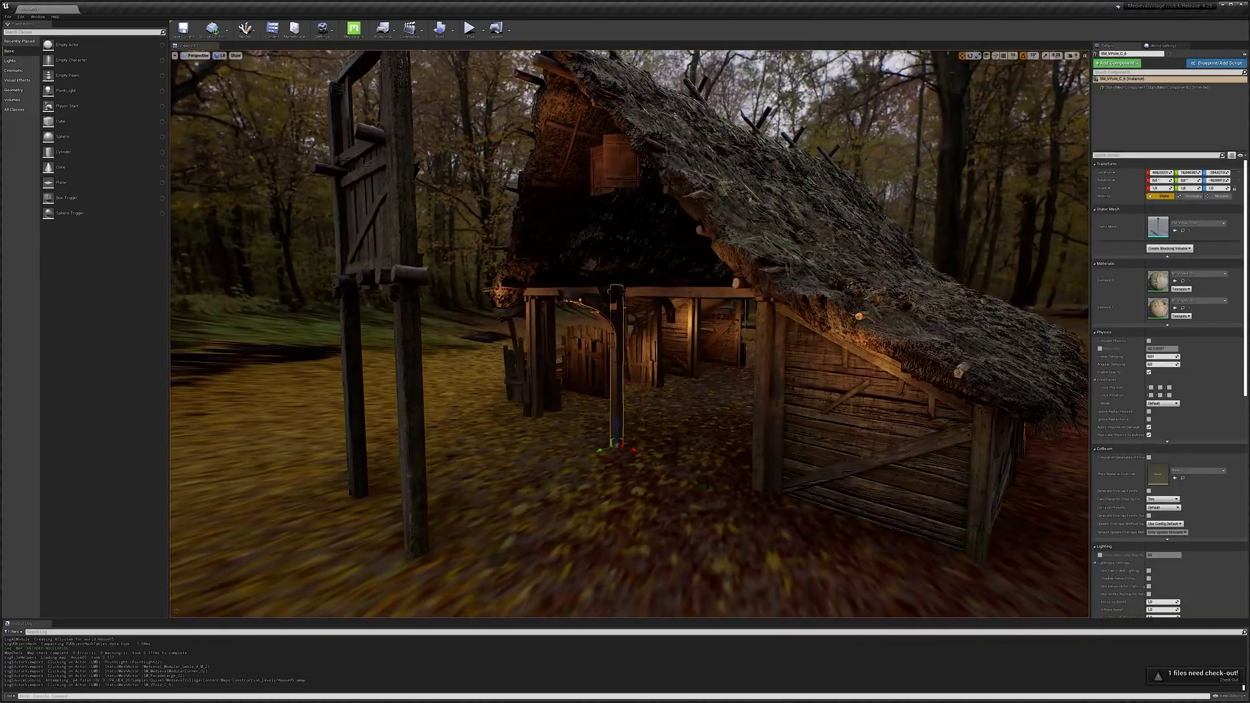
pyautogui.click(664, 419)
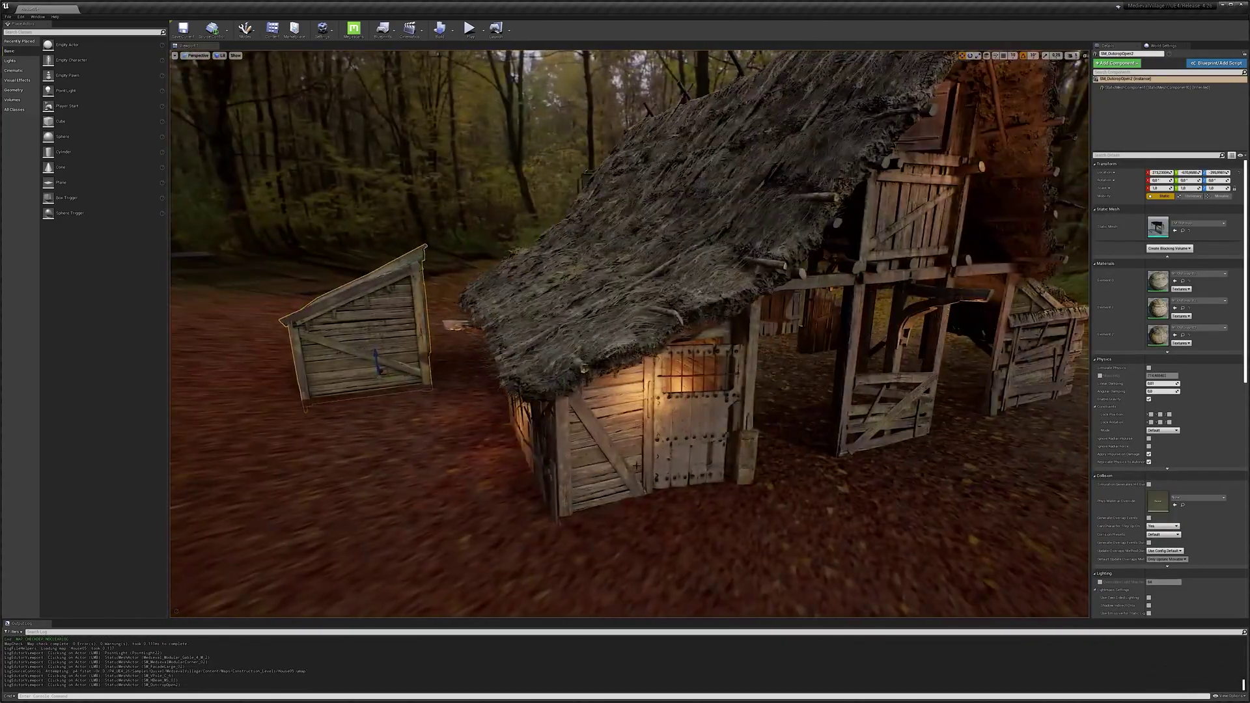
pyautogui.click(352, 433)
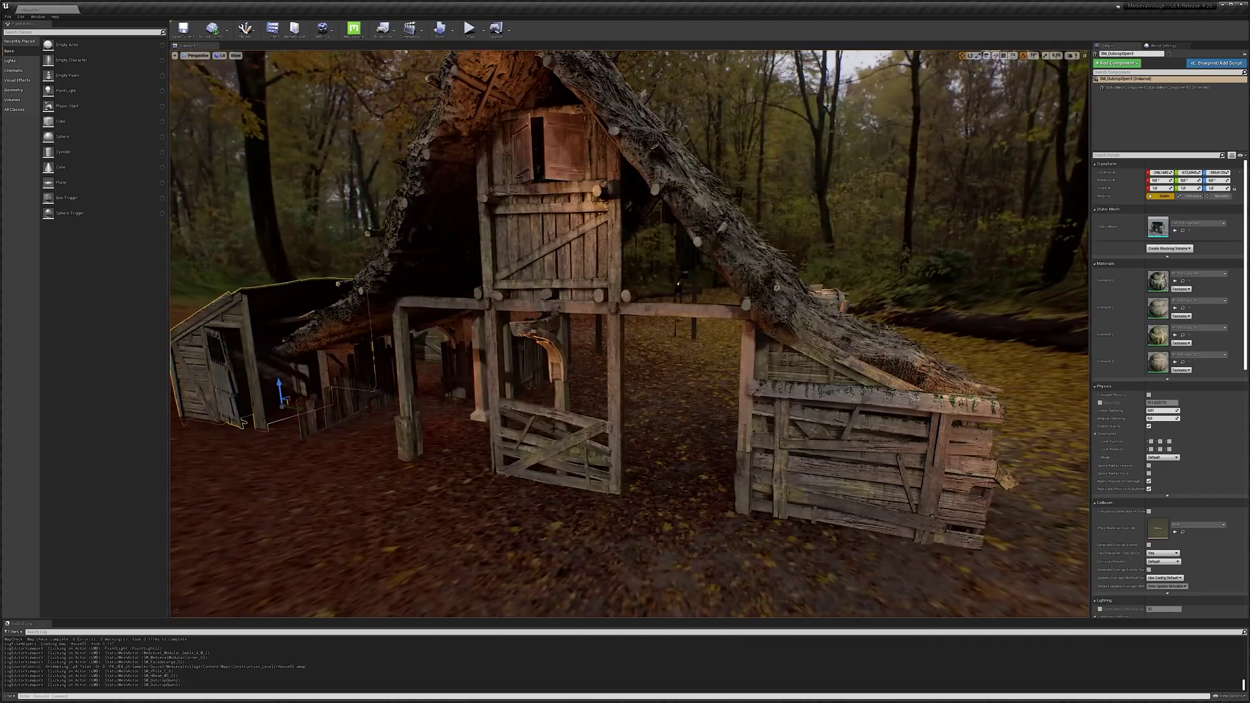
pyautogui.click(476, 515)
pyautogui.click(731, 427)
pyautogui.click(739, 338)
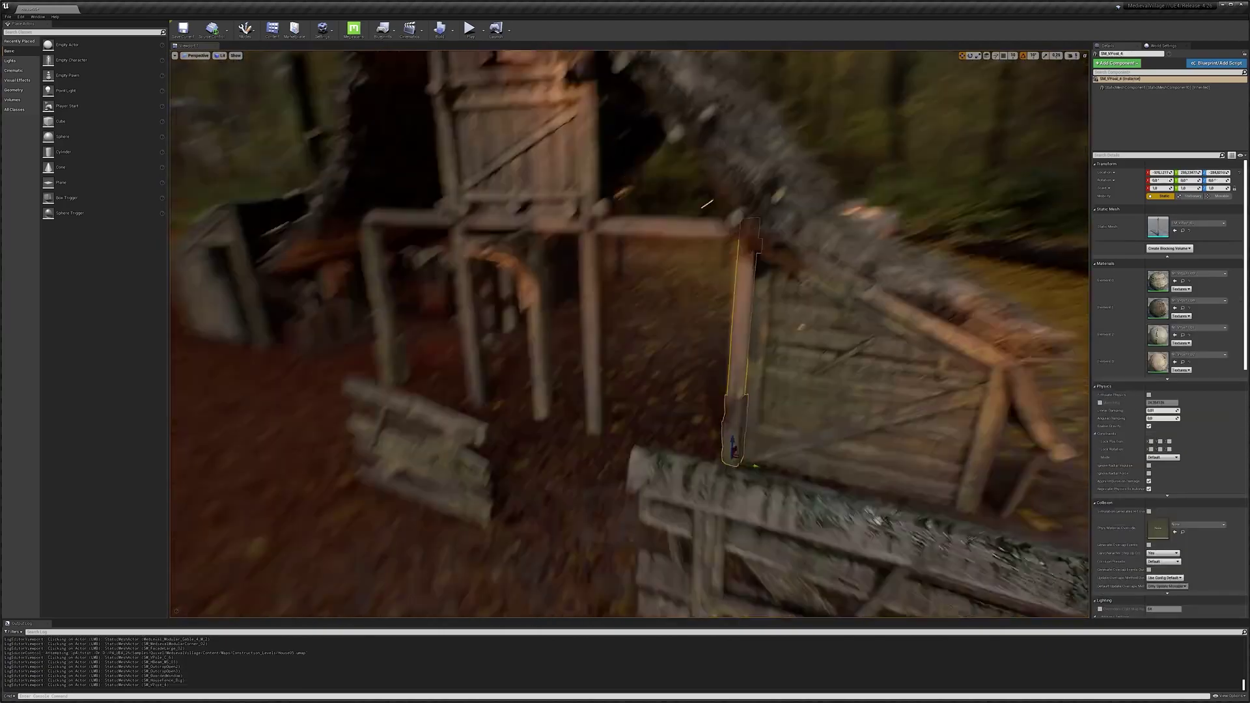
# Multi-select the five RoofConstTop02 roof frame pieces, then inspect the SM_GableFront_04 gable
pyautogui.click(508, 177)
pyautogui.keyDown('ctrl'); pyautogui.click(599, 182); pyautogui.keyUp('ctrl')
pyautogui.keyDown('ctrl'); pyautogui.click(657, 186); pyautogui.keyUp('ctrl')
pyautogui.keyDown('ctrl'); pyautogui.click(700, 188); pyautogui.keyUp('ctrl')
pyautogui.keyDown('ctrl'); pyautogui.click(742, 192); pyautogui.keyUp('ctrl')
pyautogui.click(521, 304)
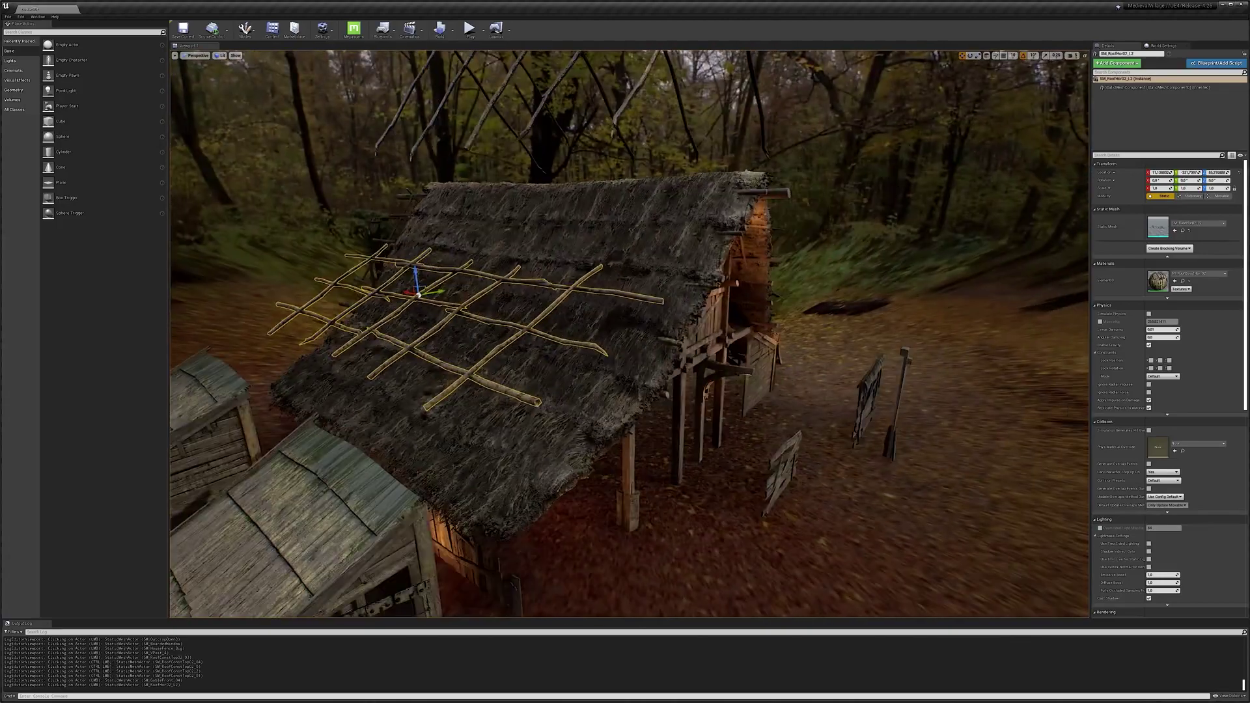
# Inspect the SM_RoofHor02 roof battens, outcrop pieces, HDRI backdrop and SM_RoofOutcrop_01 roof
pyautogui.click(586, 244)
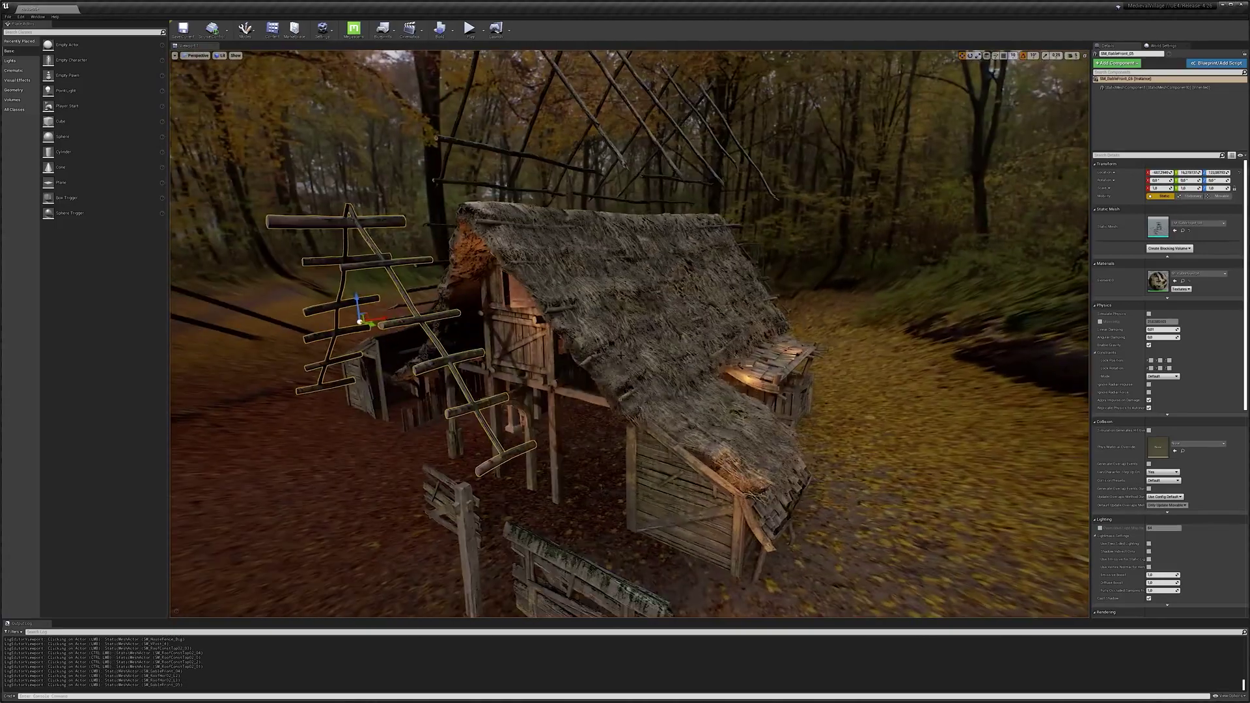
pyautogui.click(695, 237)
pyautogui.click(600, 349)
pyautogui.click(740, 544)
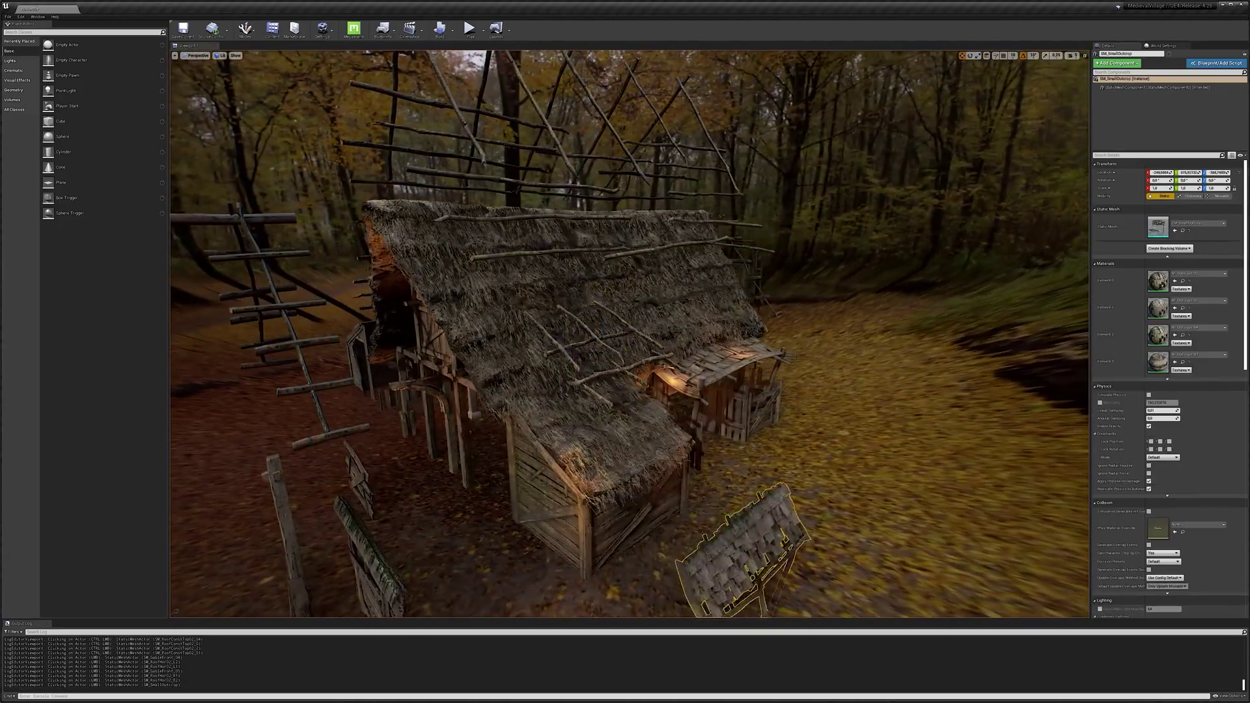
pyautogui.click(847, 455)
pyautogui.click(809, 419)
pyautogui.click(837, 424)
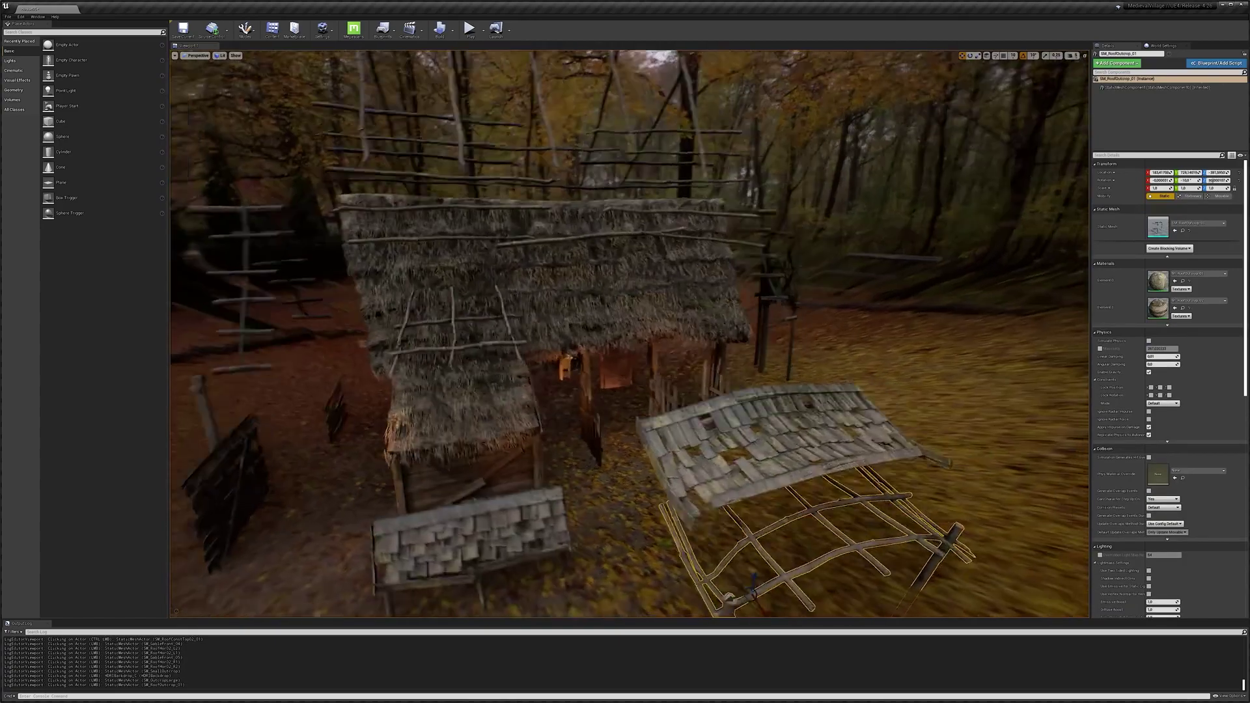